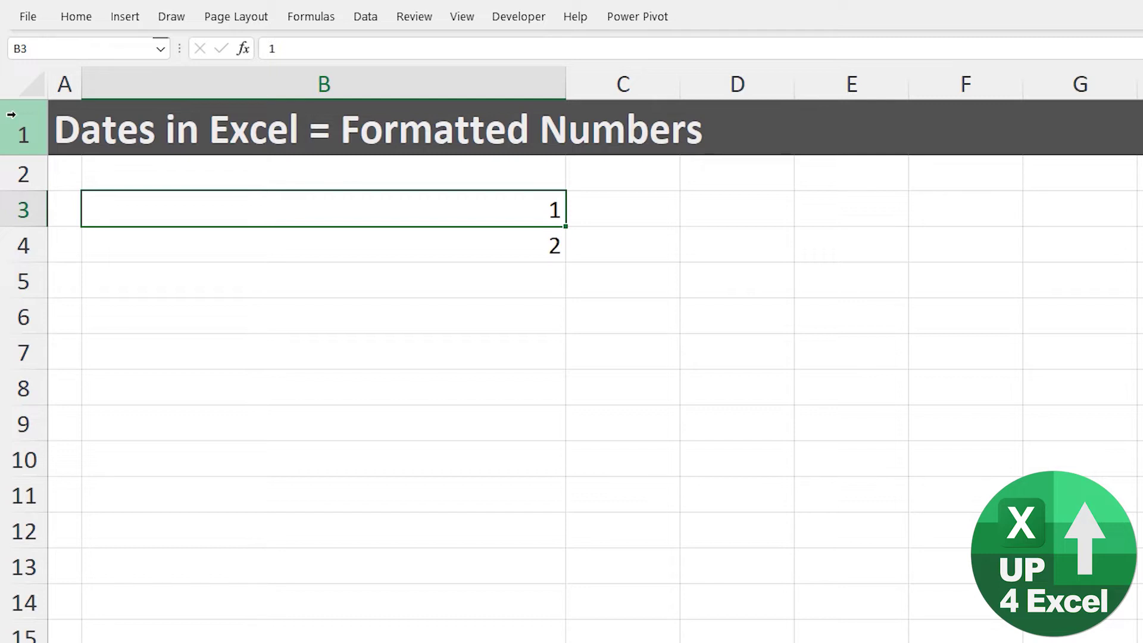
- Format the numbers in B3:B4 as dates in the dd-mmm-yy style
key(ctrl+shift+Down)
key(Up)
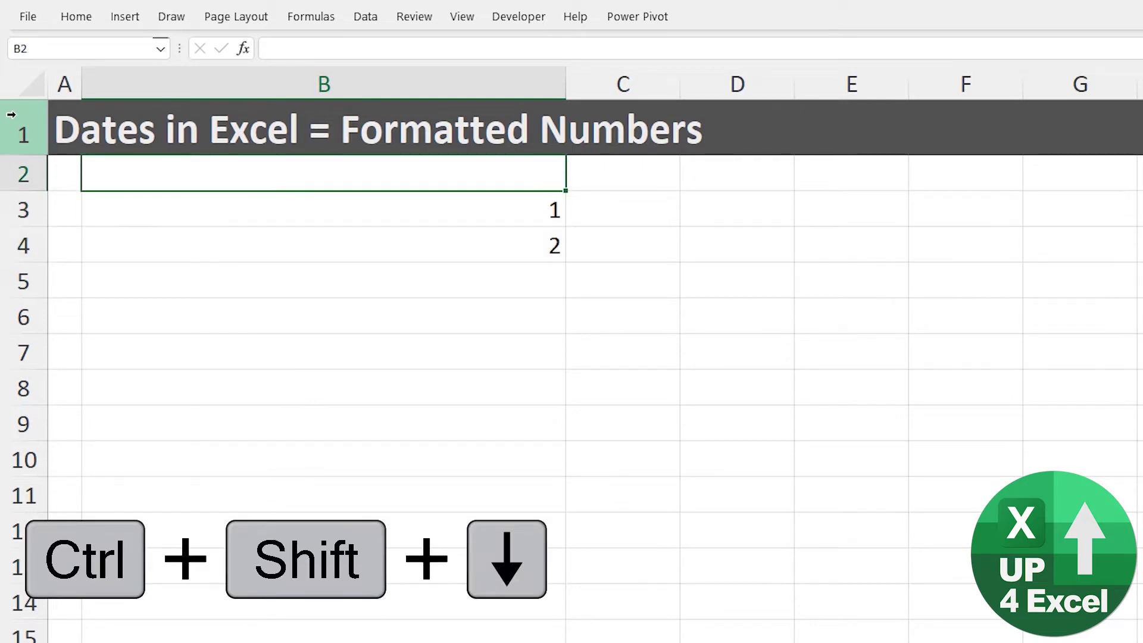
key(Down)
key(Down)
key(Up)
key(ctrl+shift+Down)
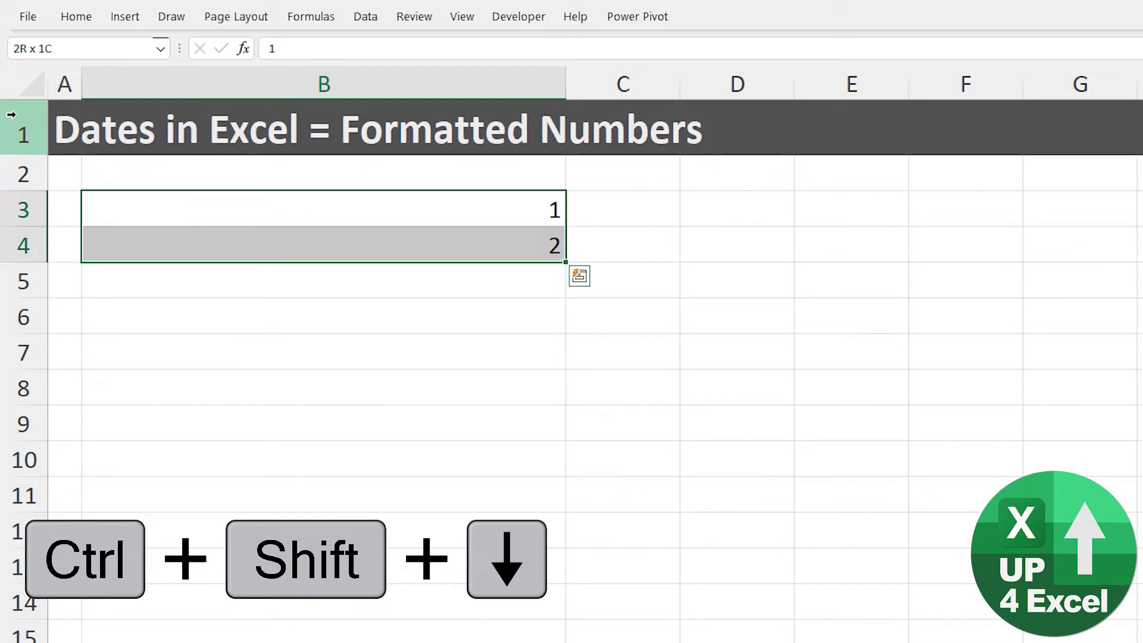
key(ctrl+shift+3)
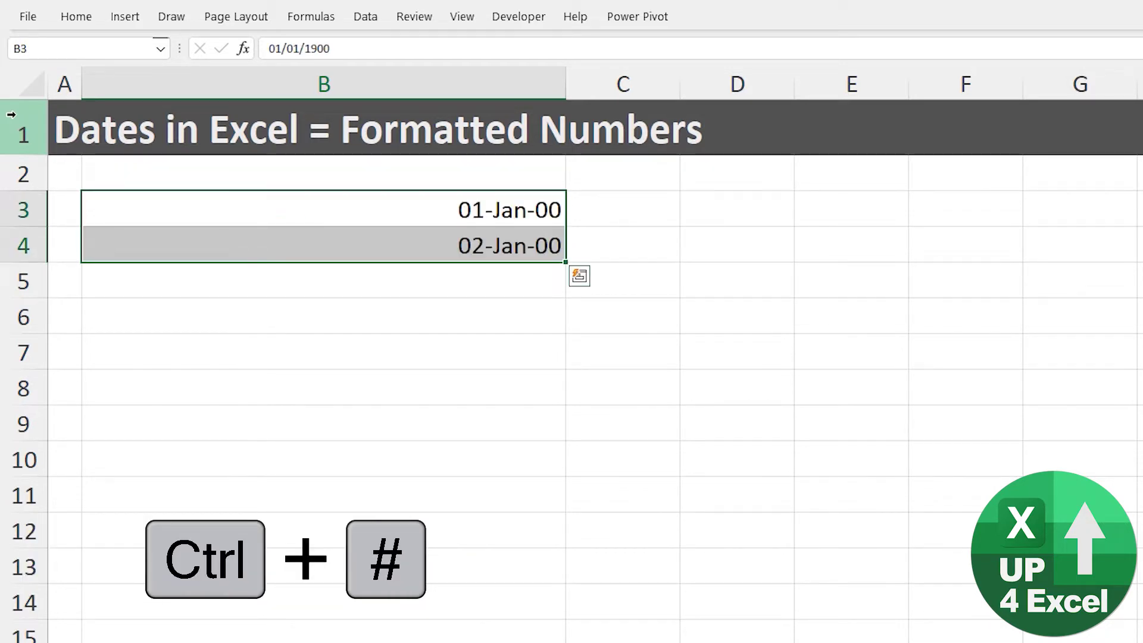
- Replace the value in B4 with 365
key(Up)
key(Down)
key(Down)
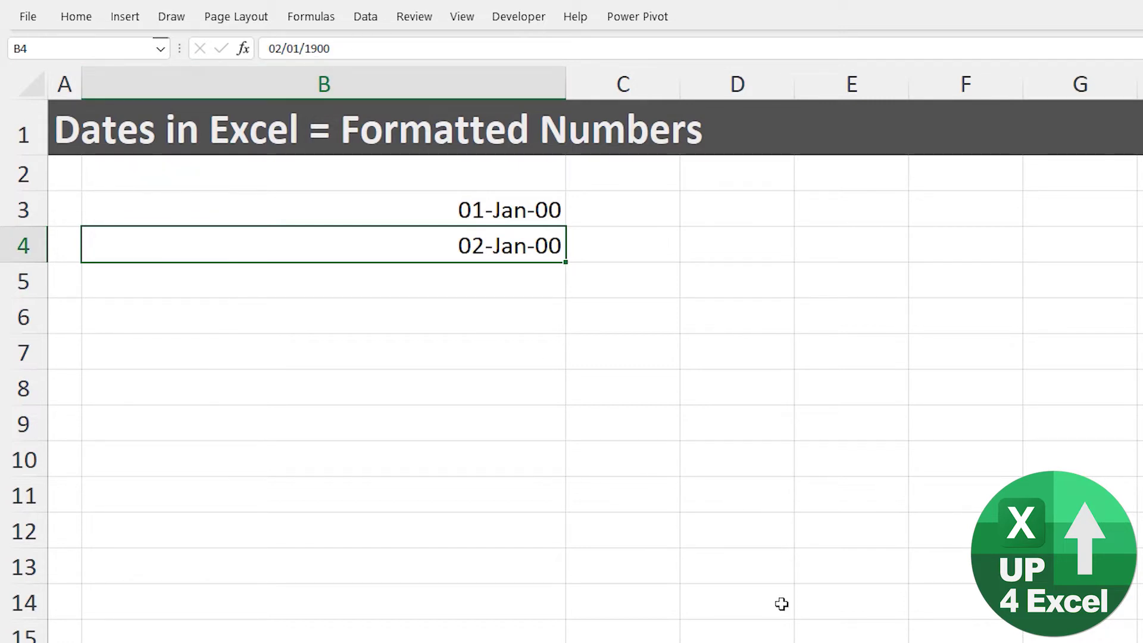
text(365)
key(Return)
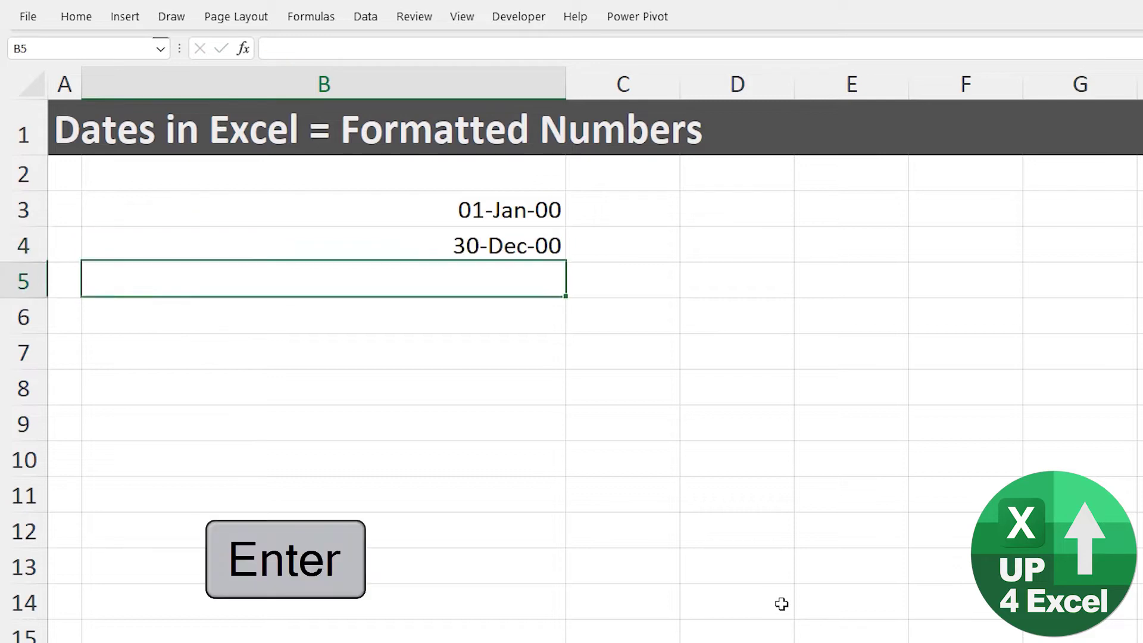
- Enter 36500 in B4 in place of its current date
key(Up)
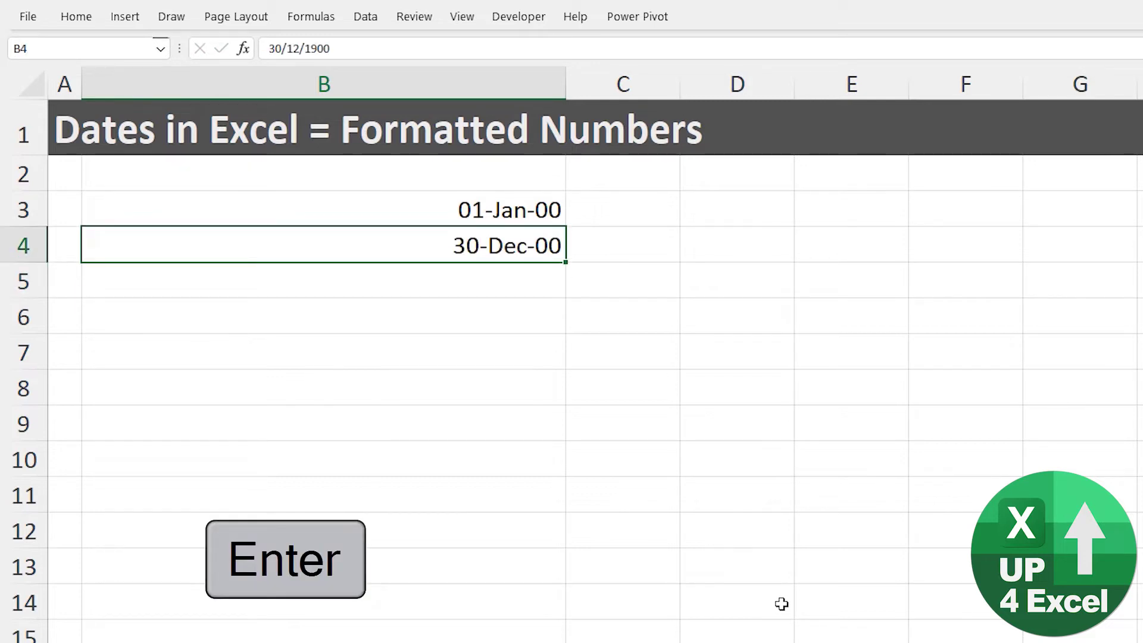
text(36500)
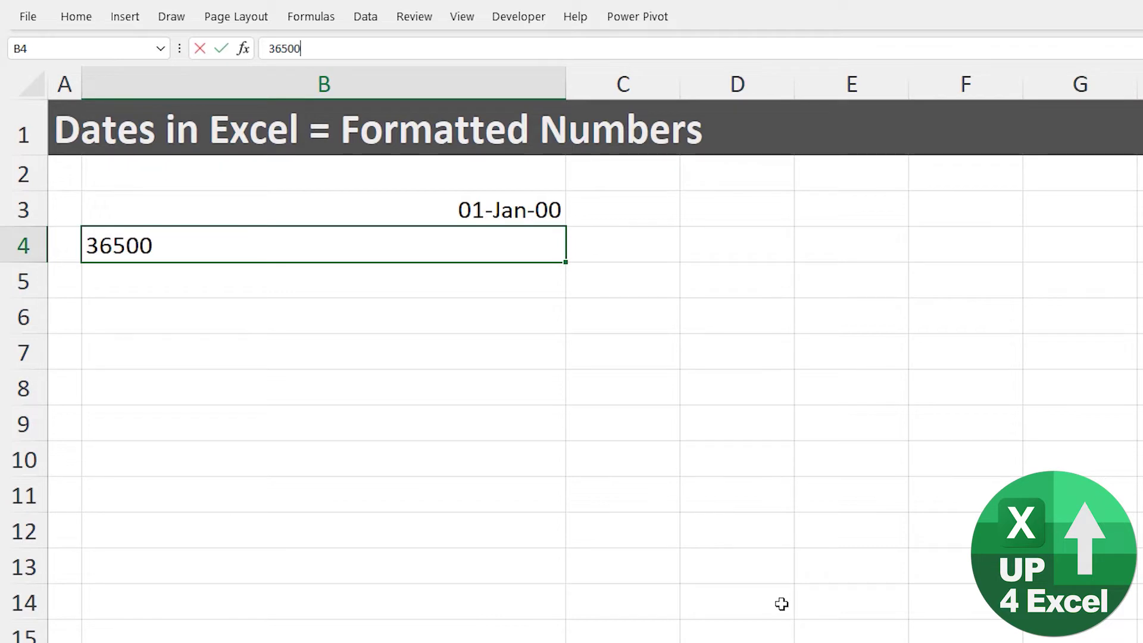
key(Return)
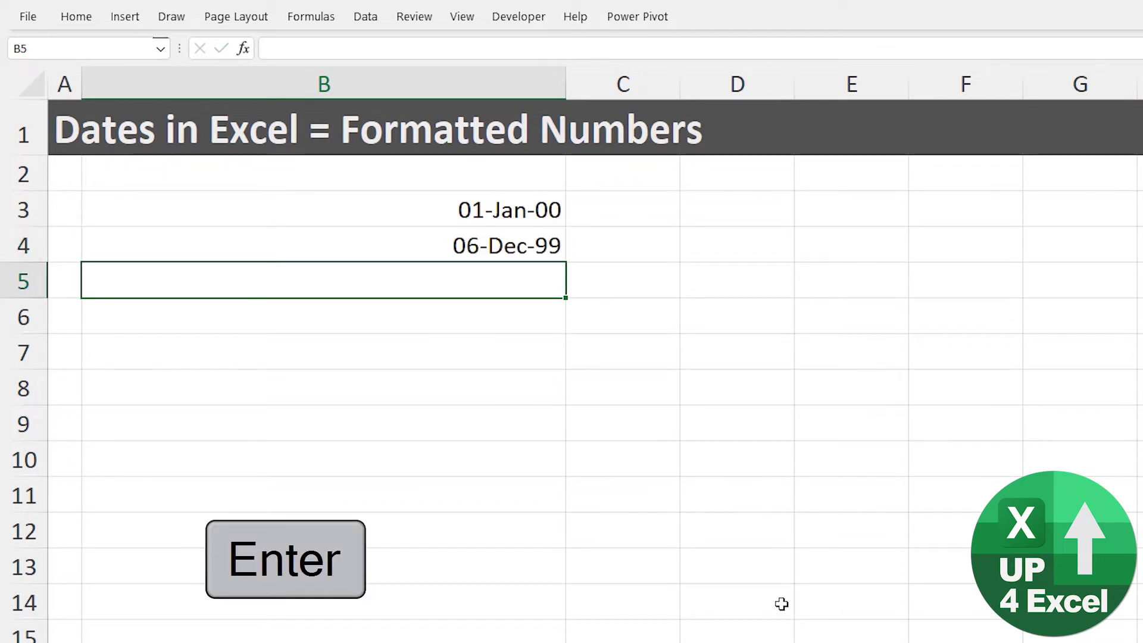
- Change the value in B4 to 4500
key(Up)
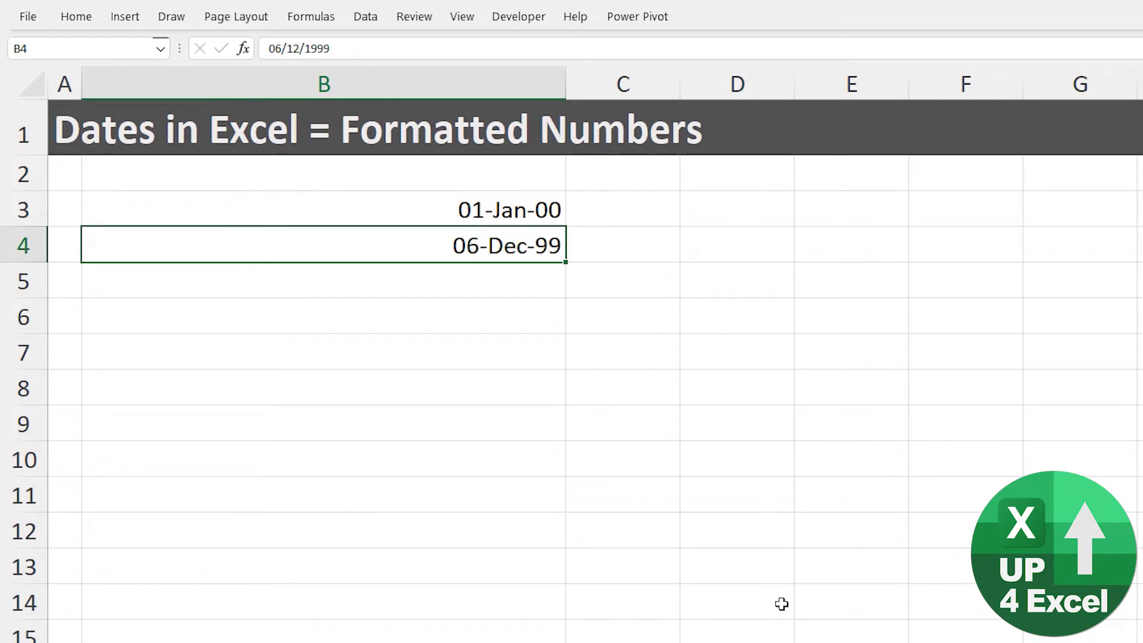
text(4500)
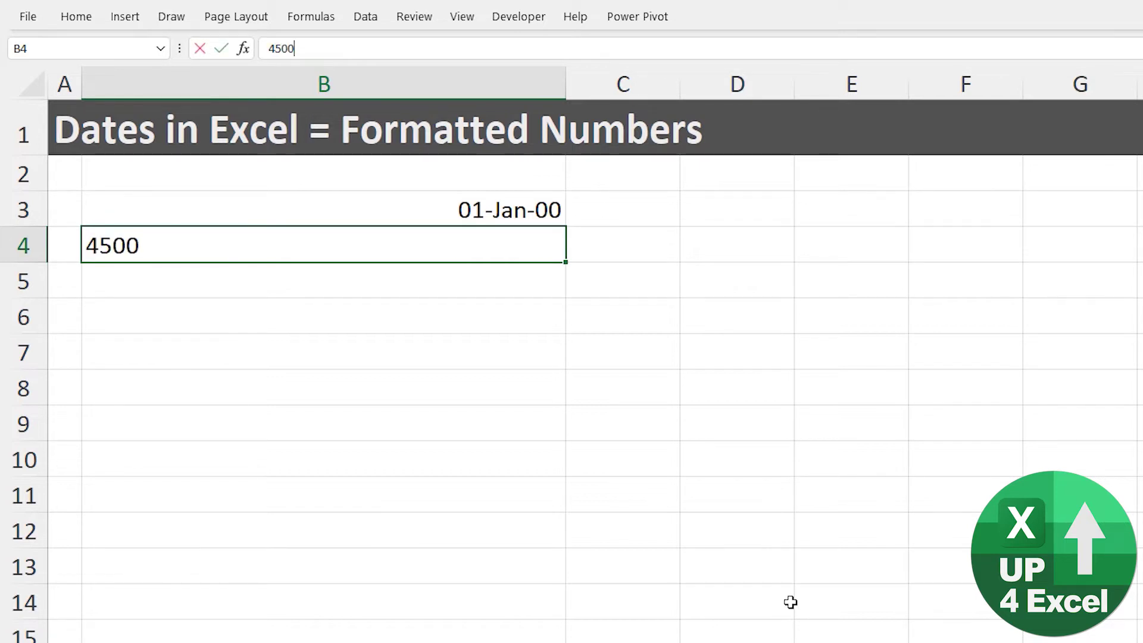
key(Return)
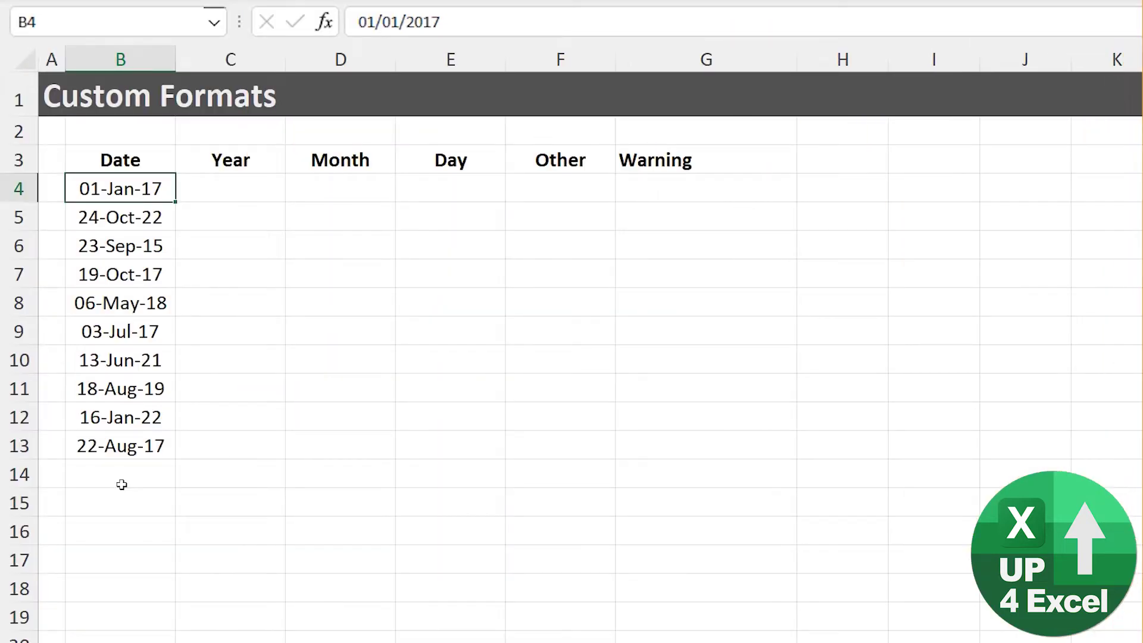
- Copy the dates in B4:B13 into the Year column, starting at C4
key(ctrl+shift+Down)
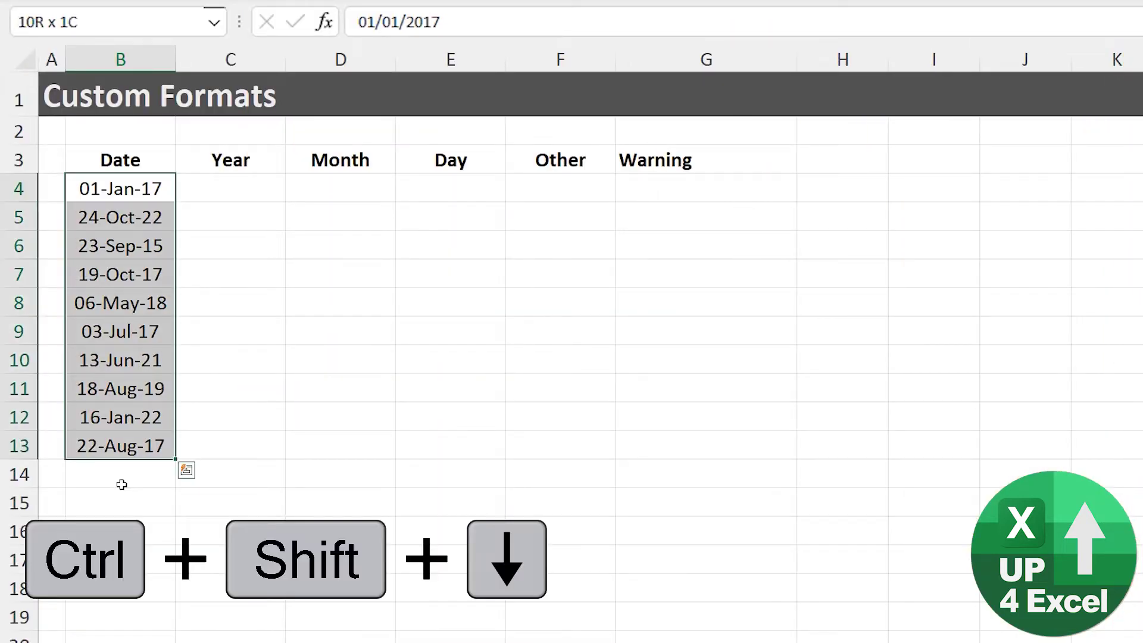
key(ctrl+c)
key(Right)
key(ctrl+v)
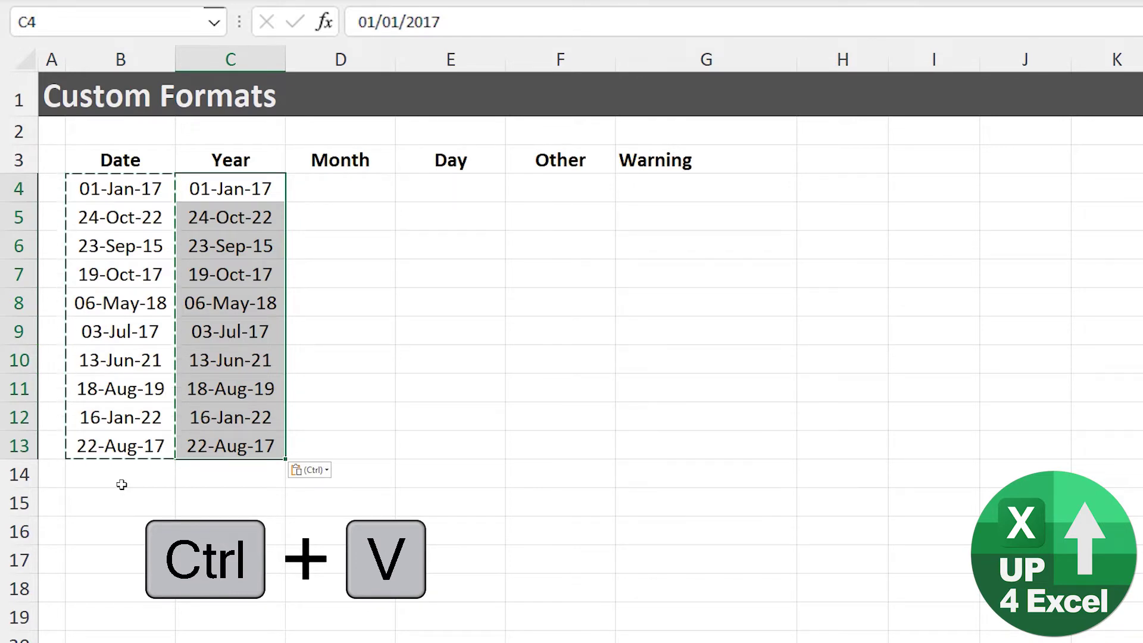
- Open cell formatting for the Year dates and compare the Time, Date and custom dd/mm/yyyy and dd-mmm-yy formats
key(ctrl+1)
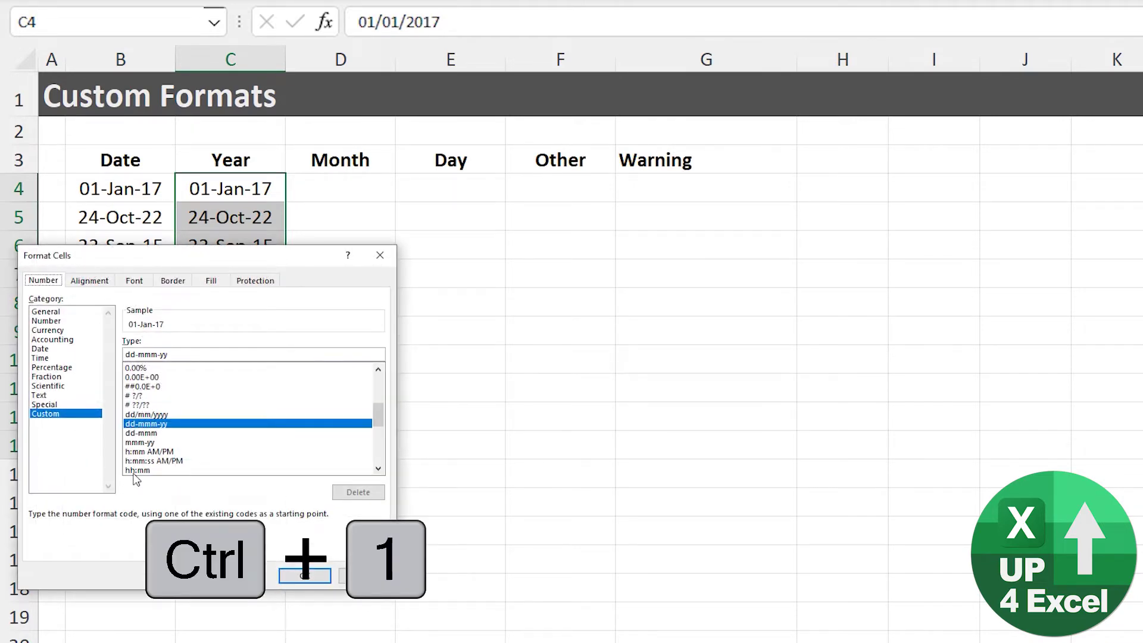
drag(201, 263, 474, 216)
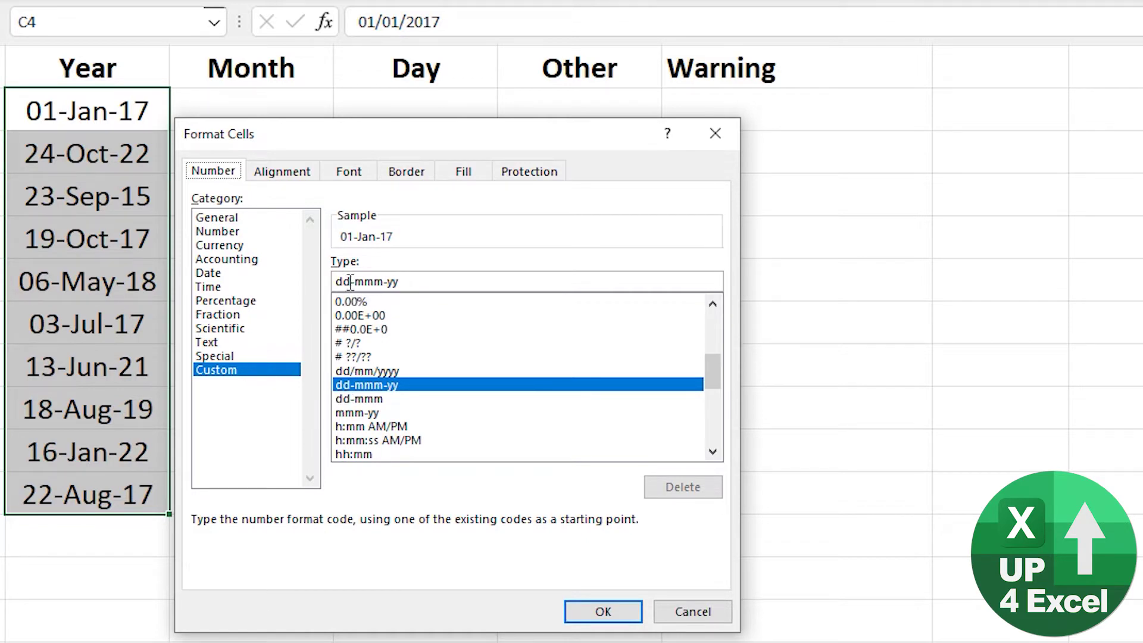
click(205, 287)
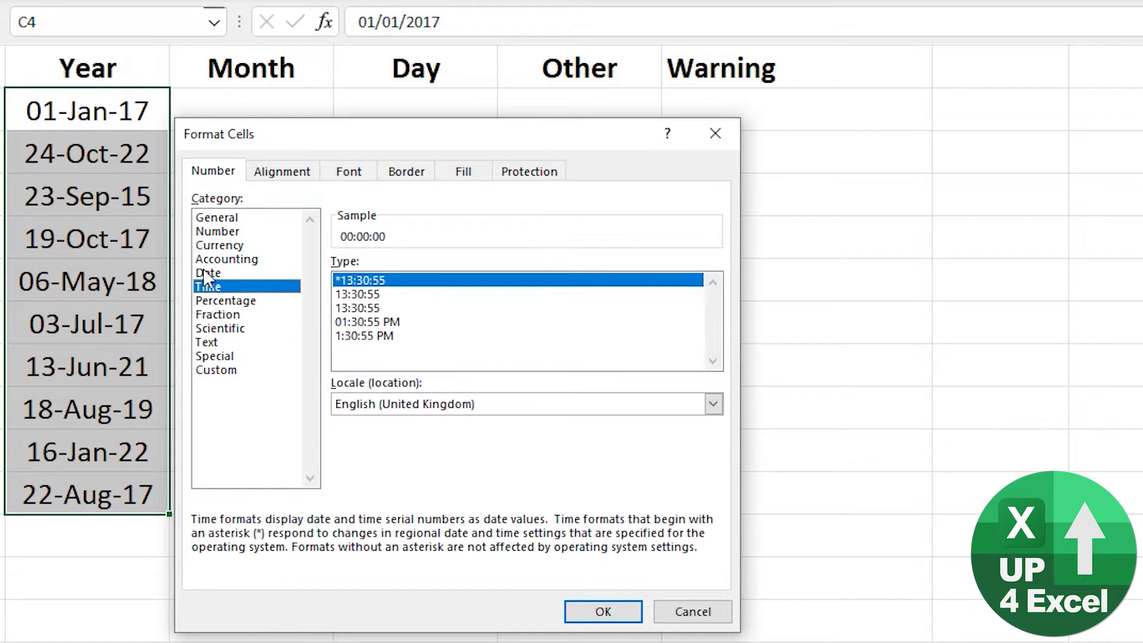
click(207, 273)
click(237, 370)
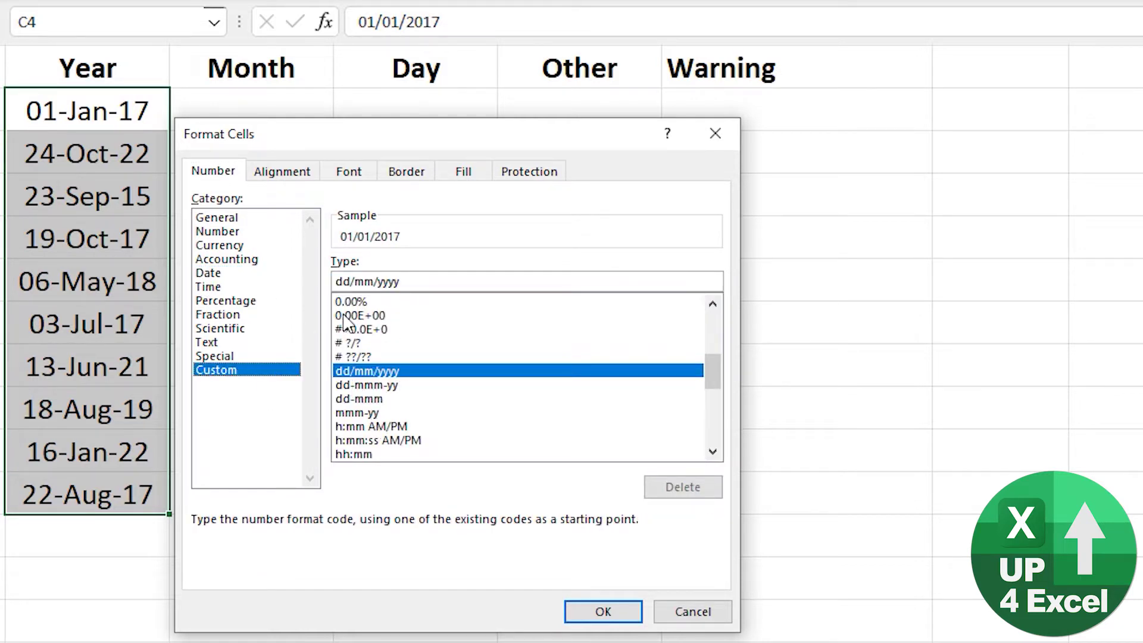
click(343, 281)
click(392, 385)
click(391, 371)
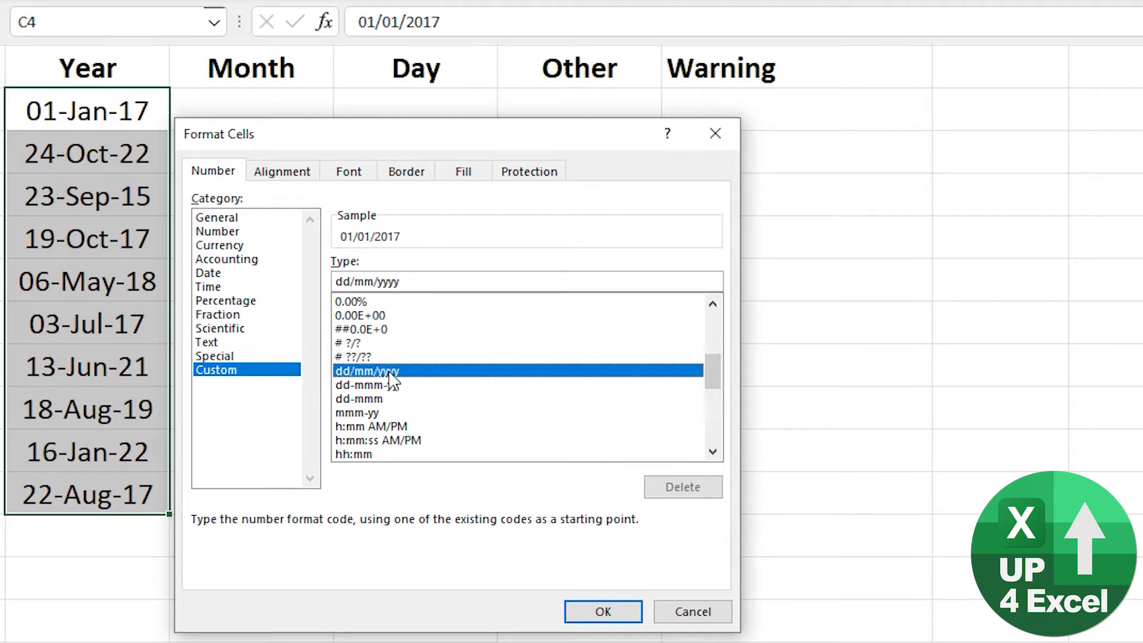
click(388, 385)
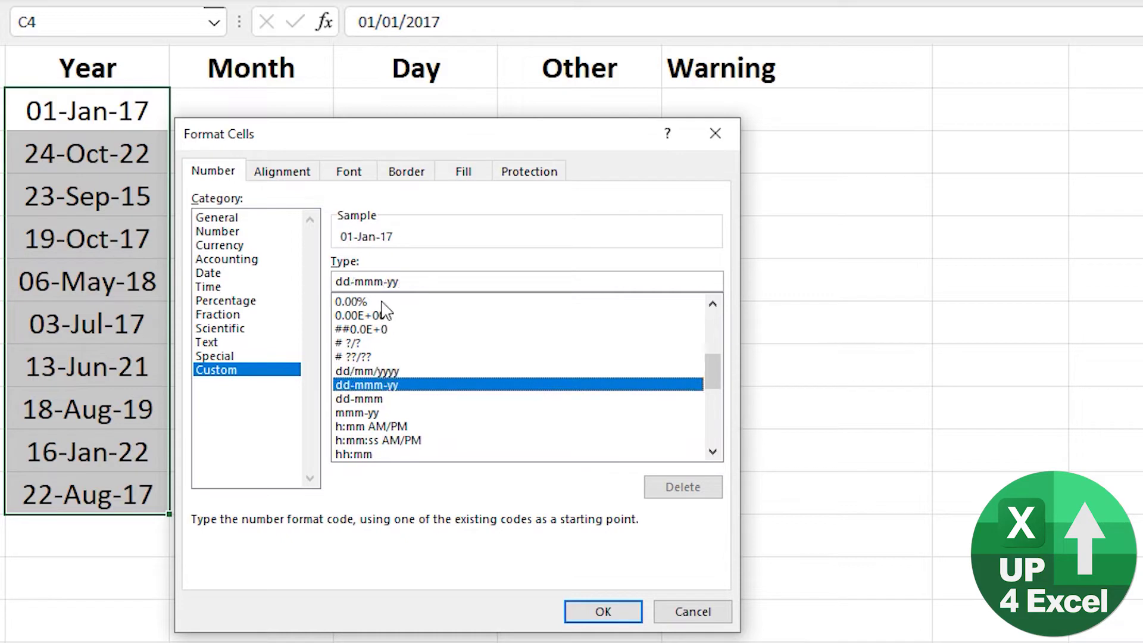
- Change the custom format code for the Year column dates to yyyy and apply it
drag(381, 284, 334, 283)
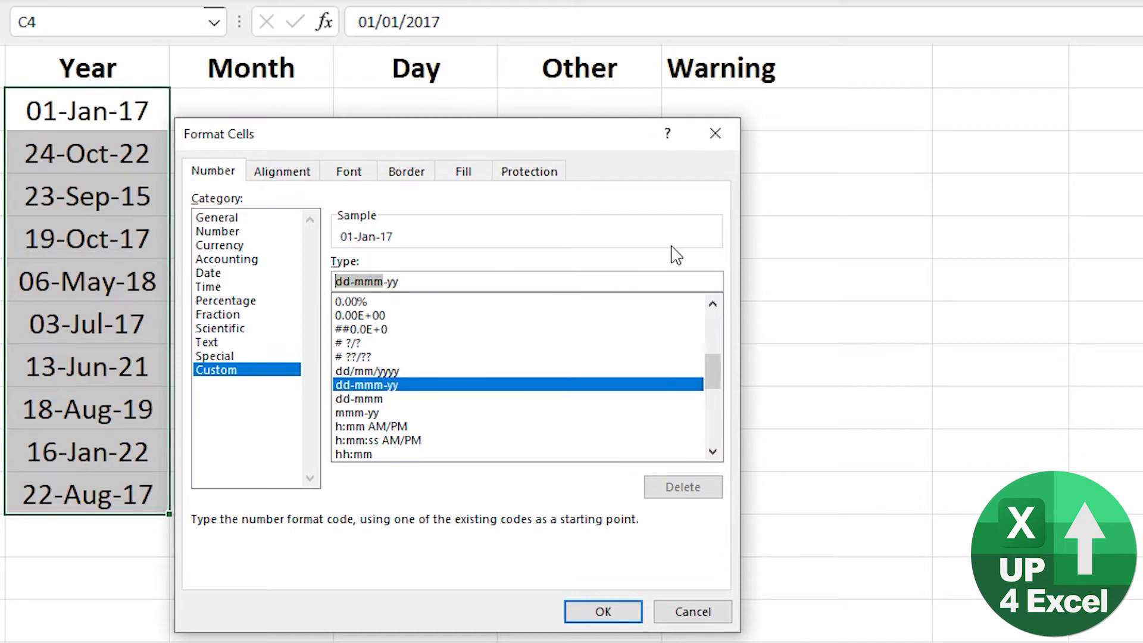
key(Delete)
key(Delete)
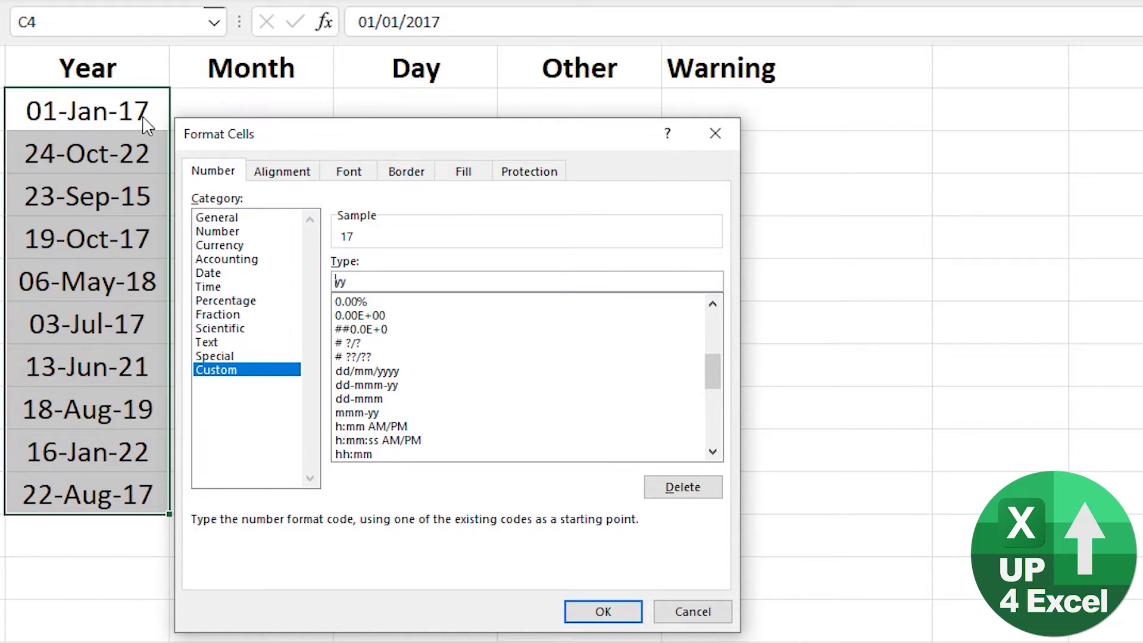
text(yy)
key(Return)
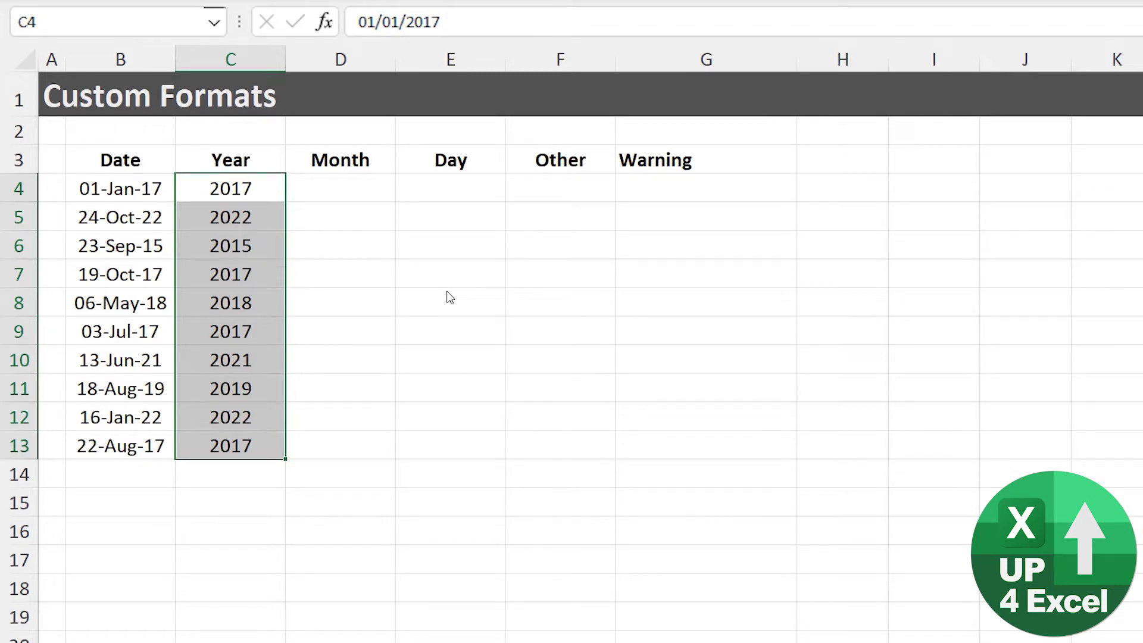
- Copy the dates in B4:B13 into both the Month and Day columns, starting at D4 and E4
key(Left)
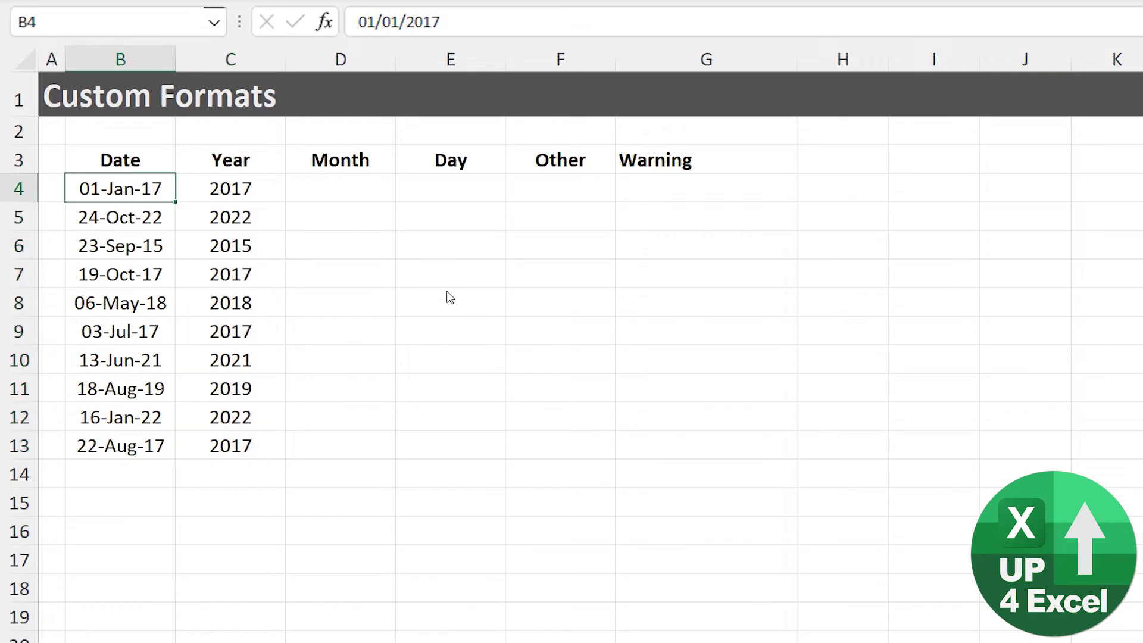
key(ctrl+shift+Down)
key(ctrl+c)
key(Right)
key(Right)
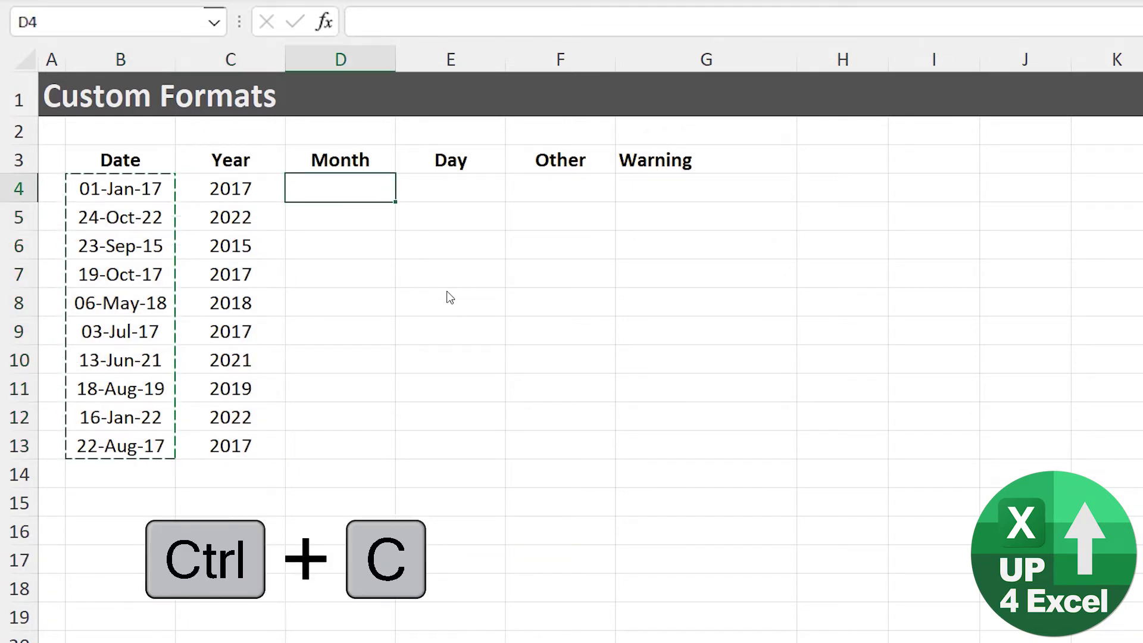
key(ctrl+v)
key(Right)
key(ctrl+v)
- Apply the custom number format mm to the Month column dates in D4:D13
key(Left)
key(ctrl+shift+Down)
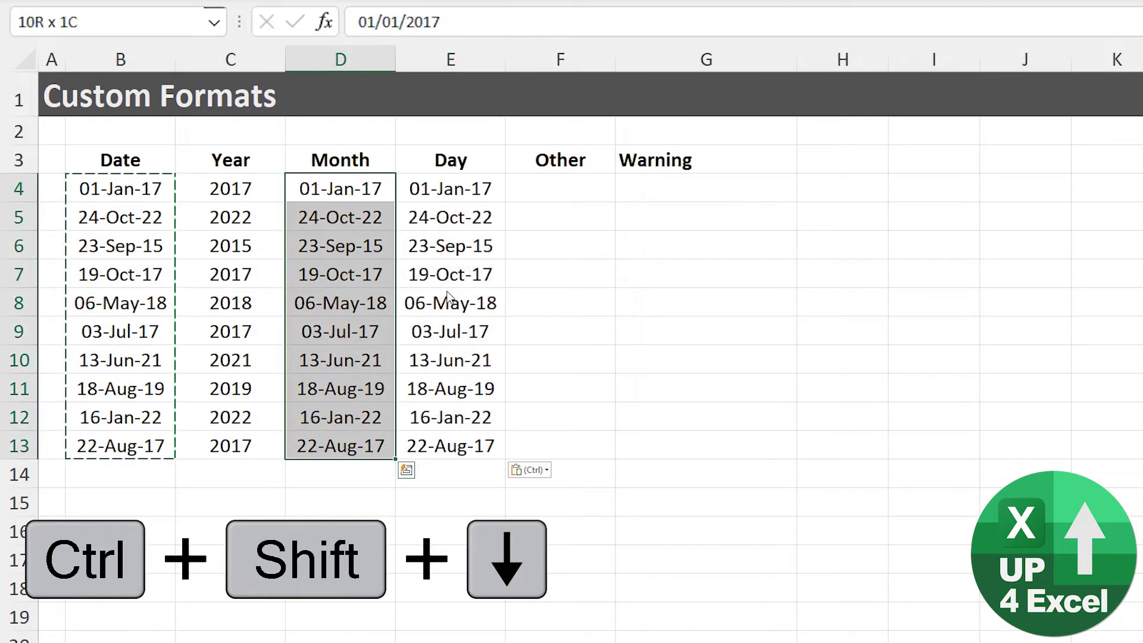
key(ctrl+1)
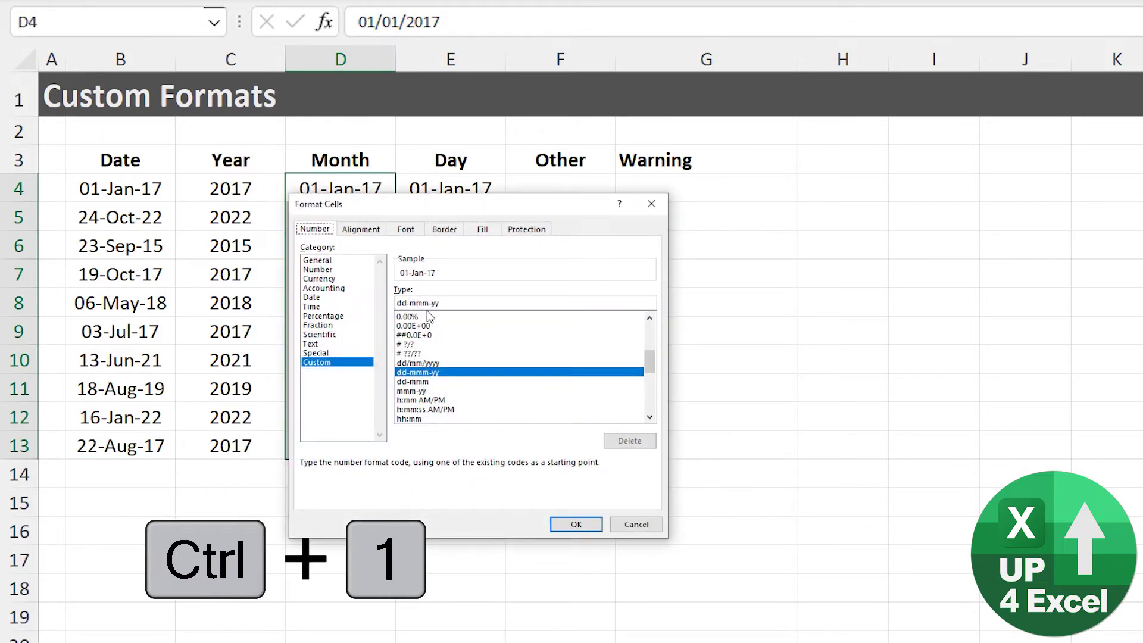
drag(430, 303, 469, 301)
key(BackSpace)
key(BackSpace)
key(BackSpace)
key(Home)
key(Delete)
key(Delete)
key(Delete)
drag(451, 203, 285, 302)
click(401, 620)
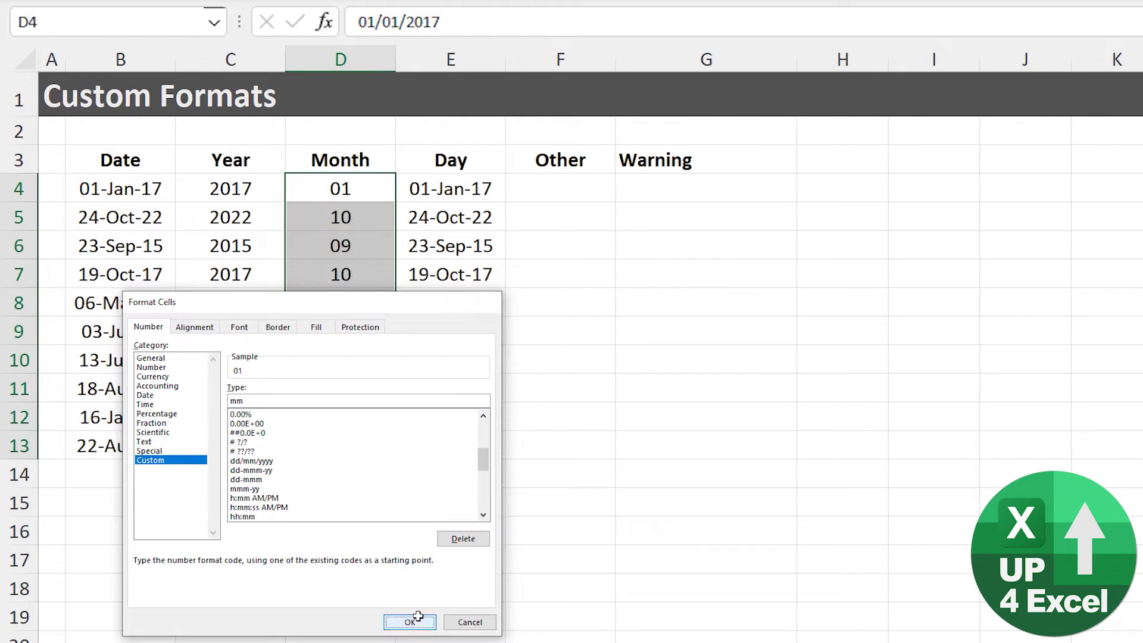
- Apply the custom number format dd to the Day column dates in E4:E13
click(464, 187)
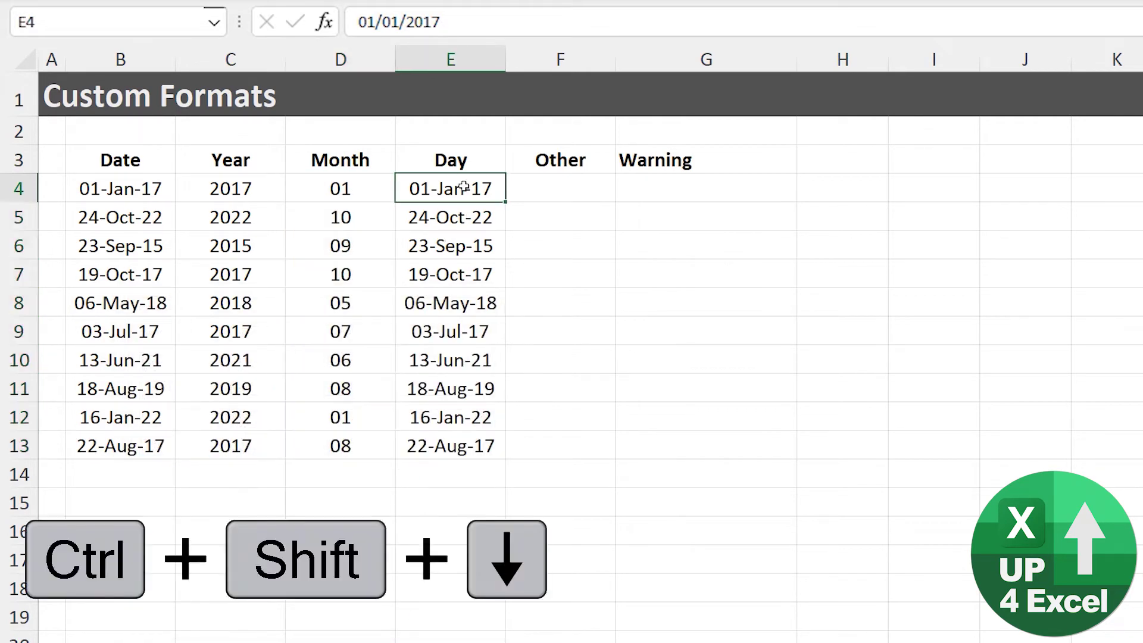
key(ctrl+shift+Down)
key(ctrl+1)
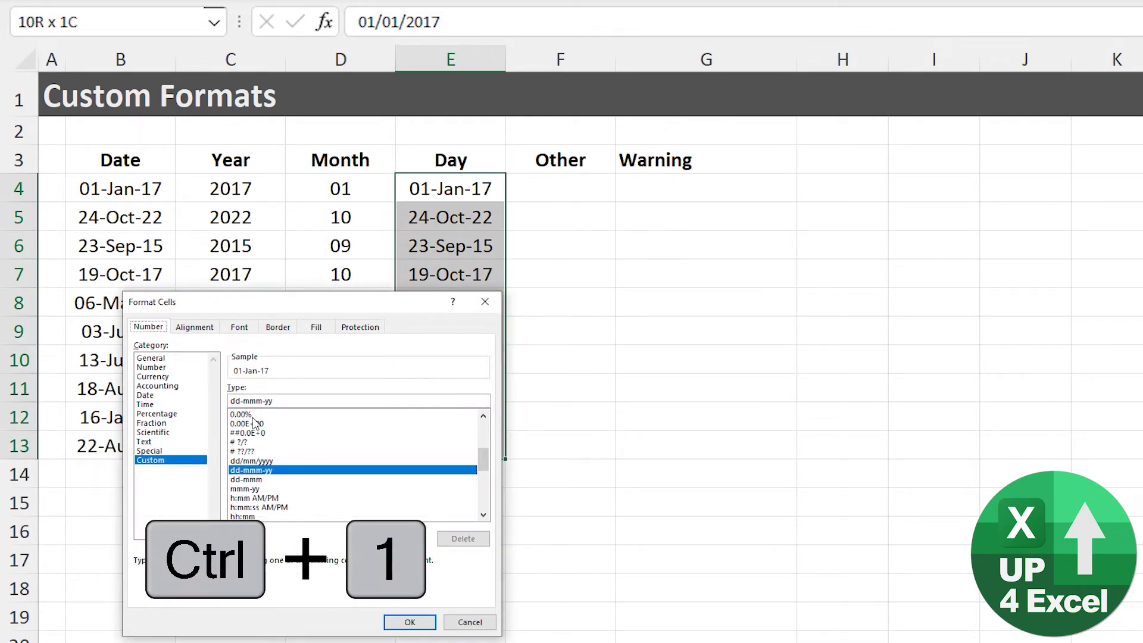
drag(239, 401, 374, 397)
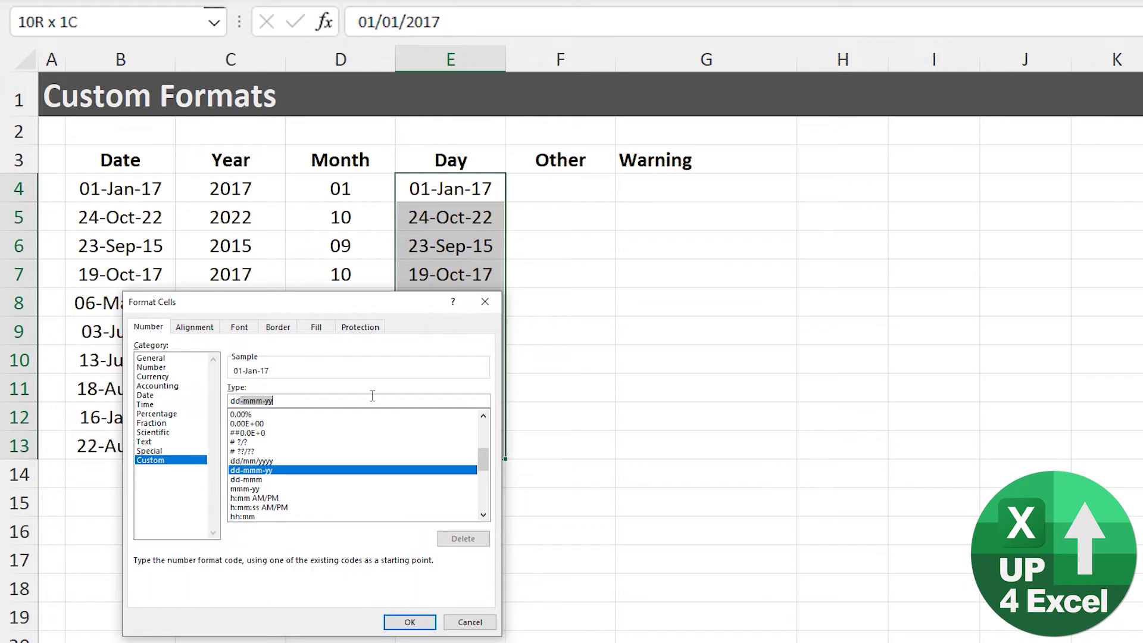
key(Delete)
key(Return)
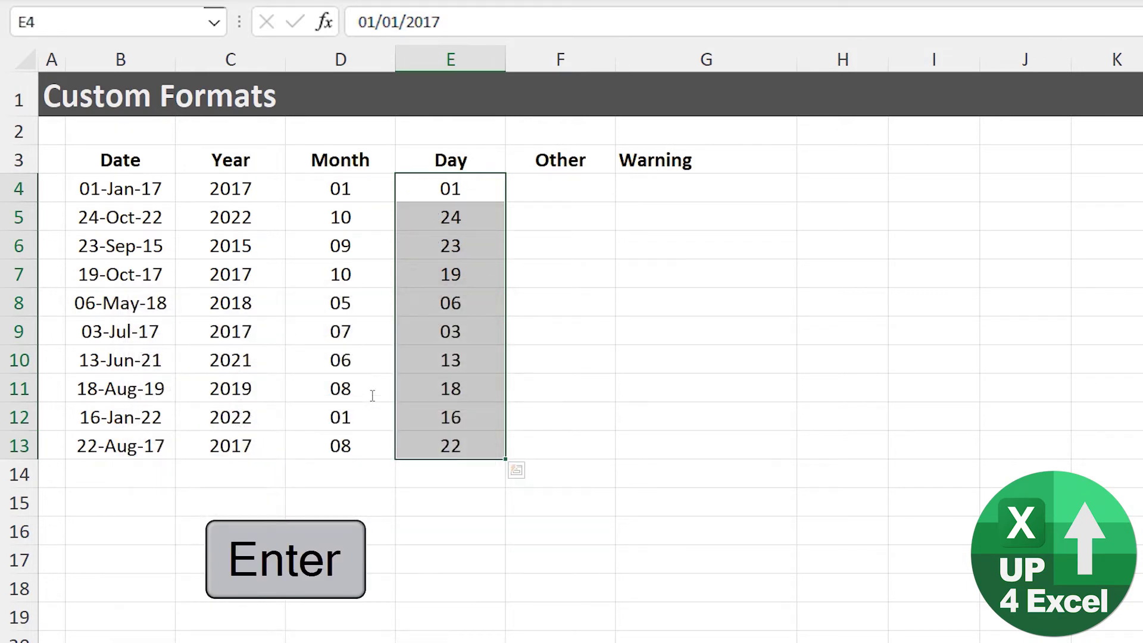
key(Left)
key(Left)
key(Right)
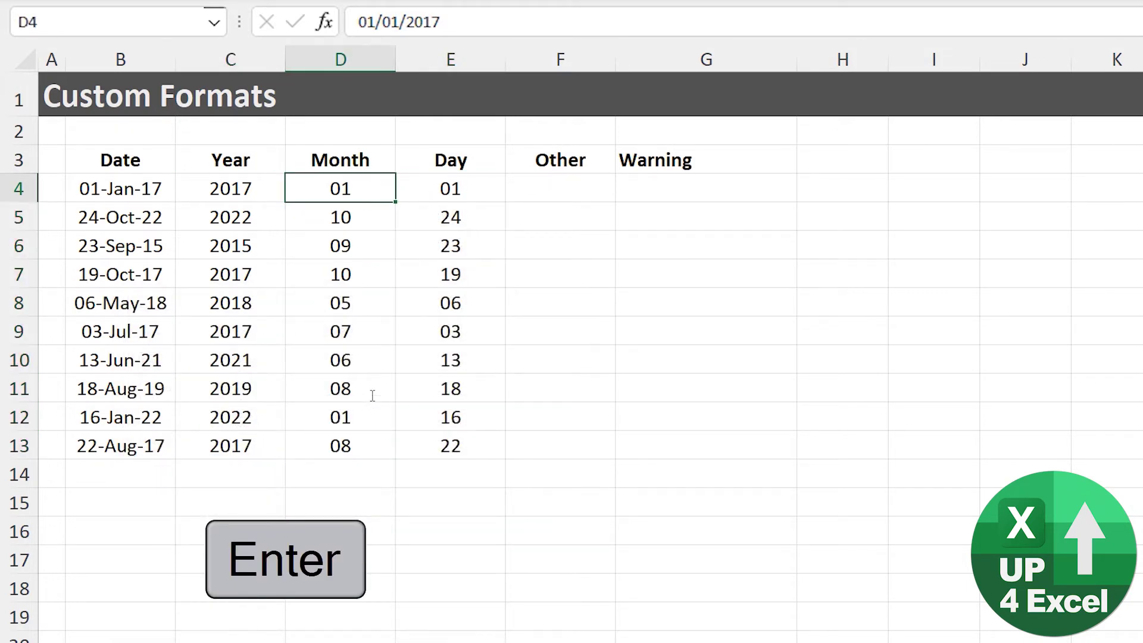
key(Right)
key(Left)
key(Left)
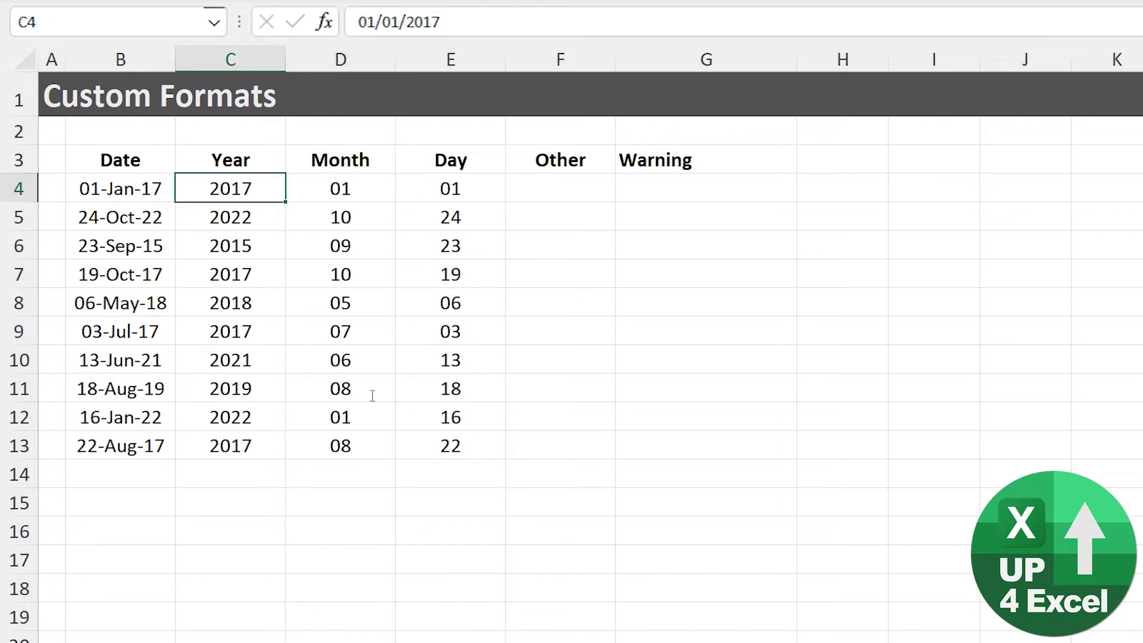
- Autofit the widths of columns C to E and select cell E4
drag(256, 59, 450, 59)
double_click(506, 58)
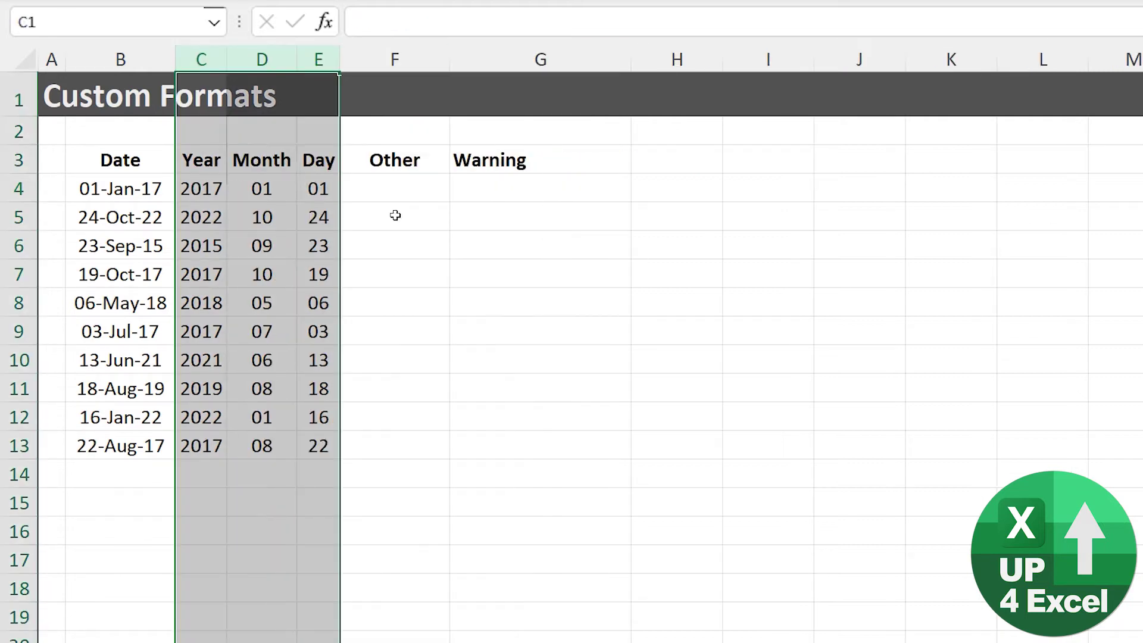
click(402, 200)
key(Left)
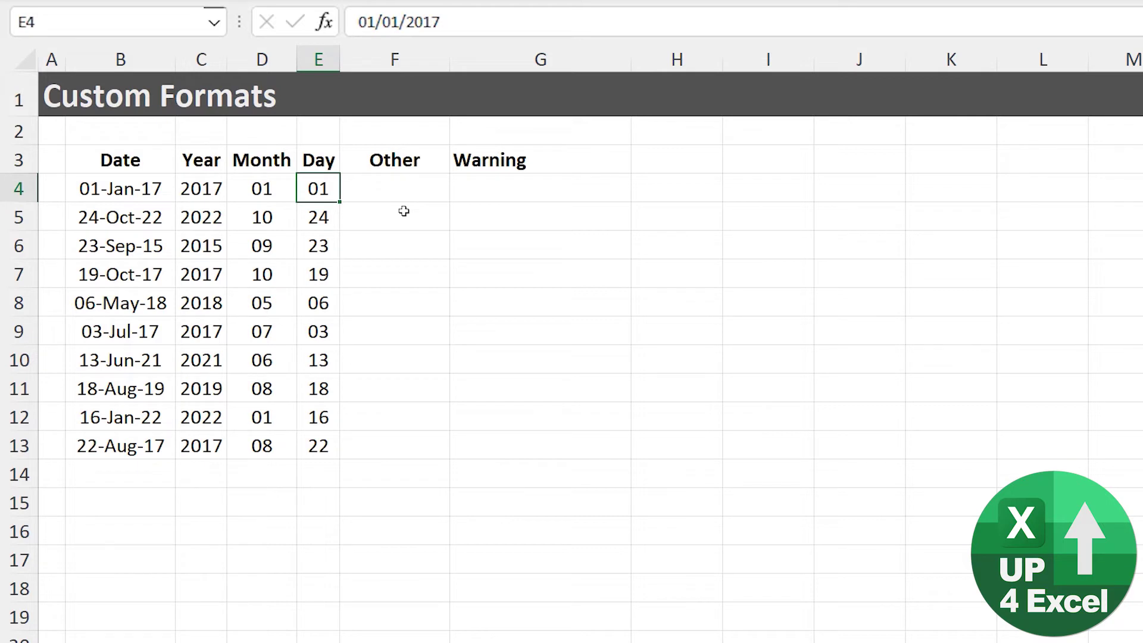
- Copy the dates in B4:B13 into the Other column, starting at F4
key(Left)
key(Left)
key(Left)
key(ctrl+shift+Down)
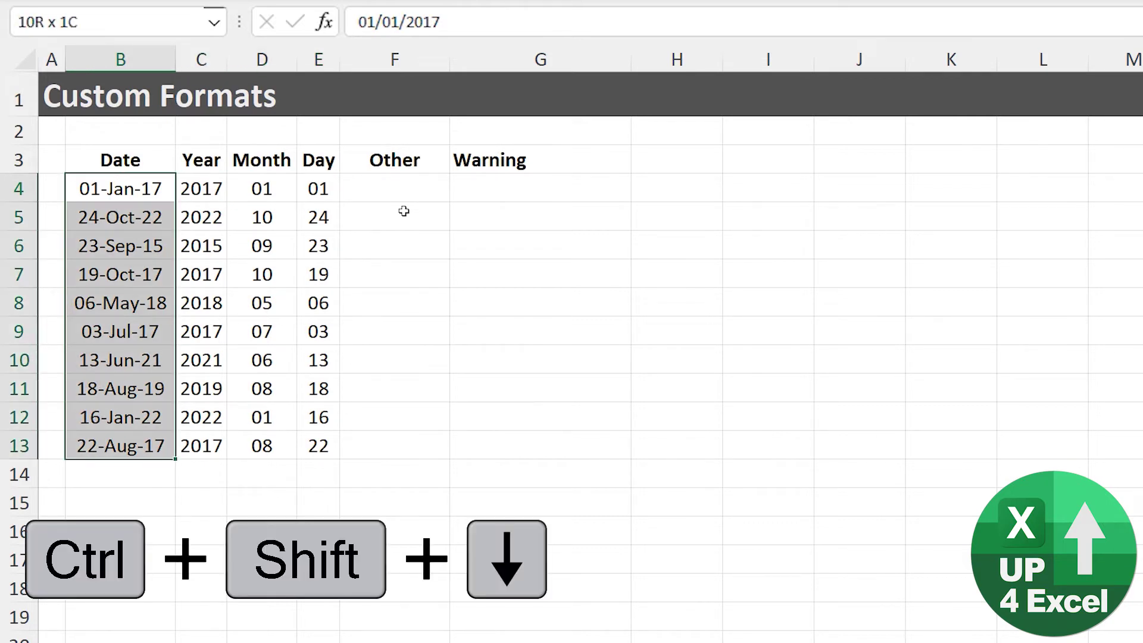
key(ctrl+c)
key(Right)
key(Right)
key(Right)
key(Right)
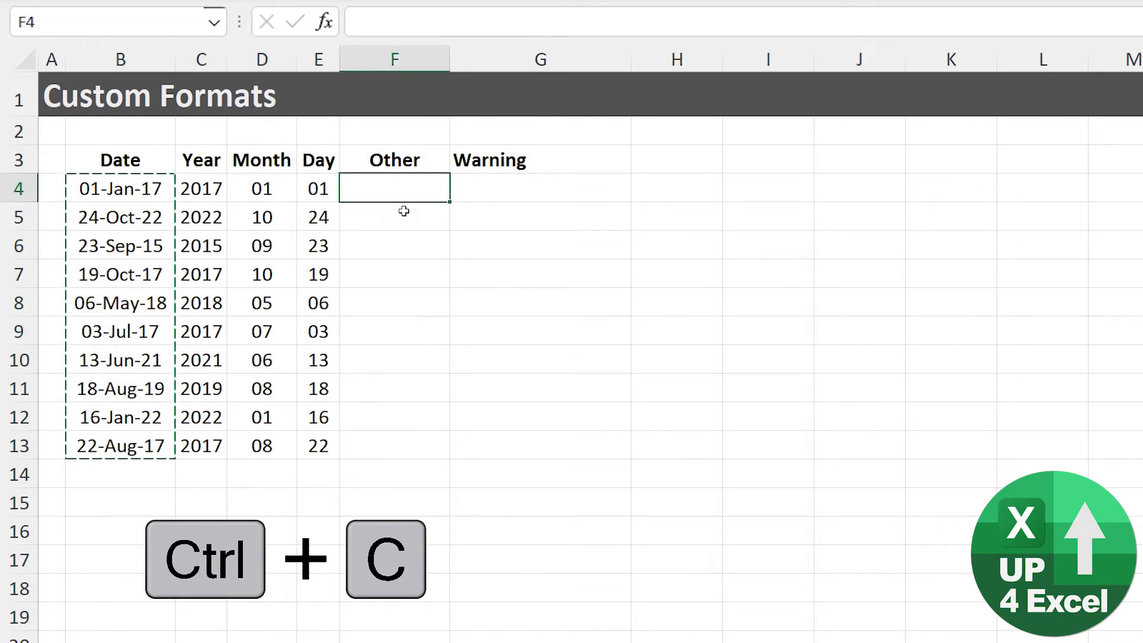
key(ctrl+v)
- Apply the custom number format dddd to the Other column dates in F4:F13
key(ctrl+1)
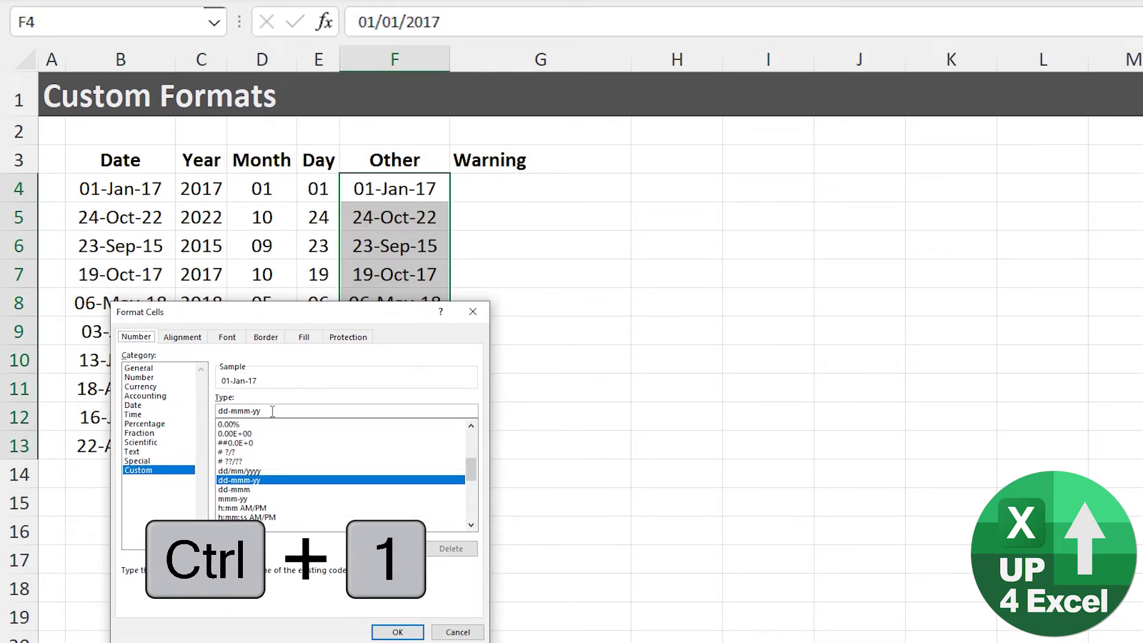
key(alt+t)
text(d)
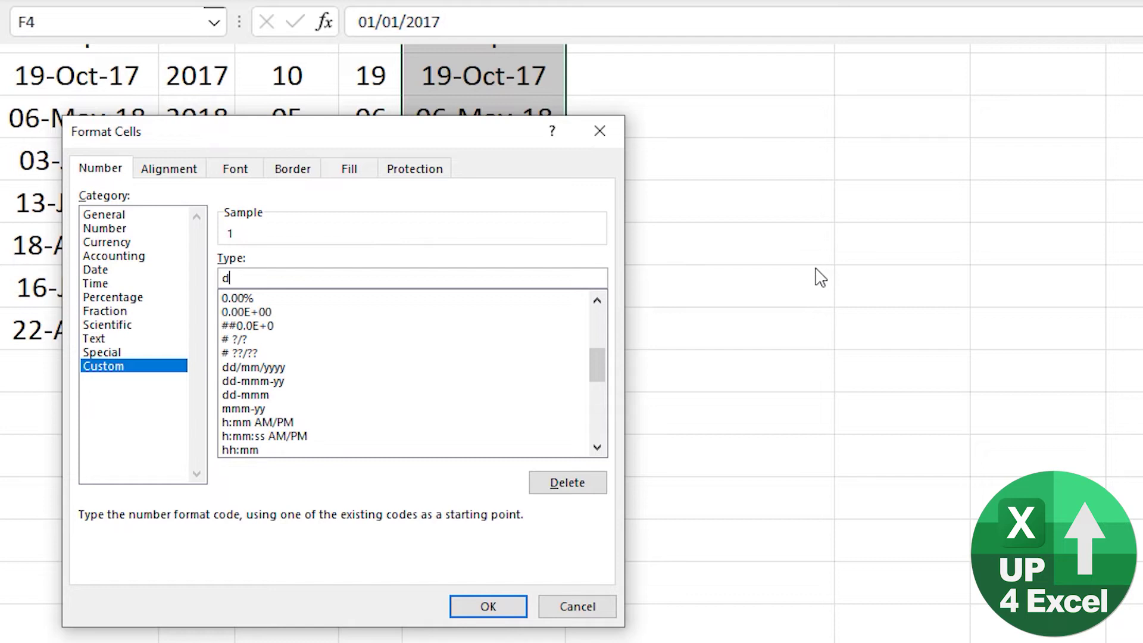
text(dd)
text(d)
key(Return)
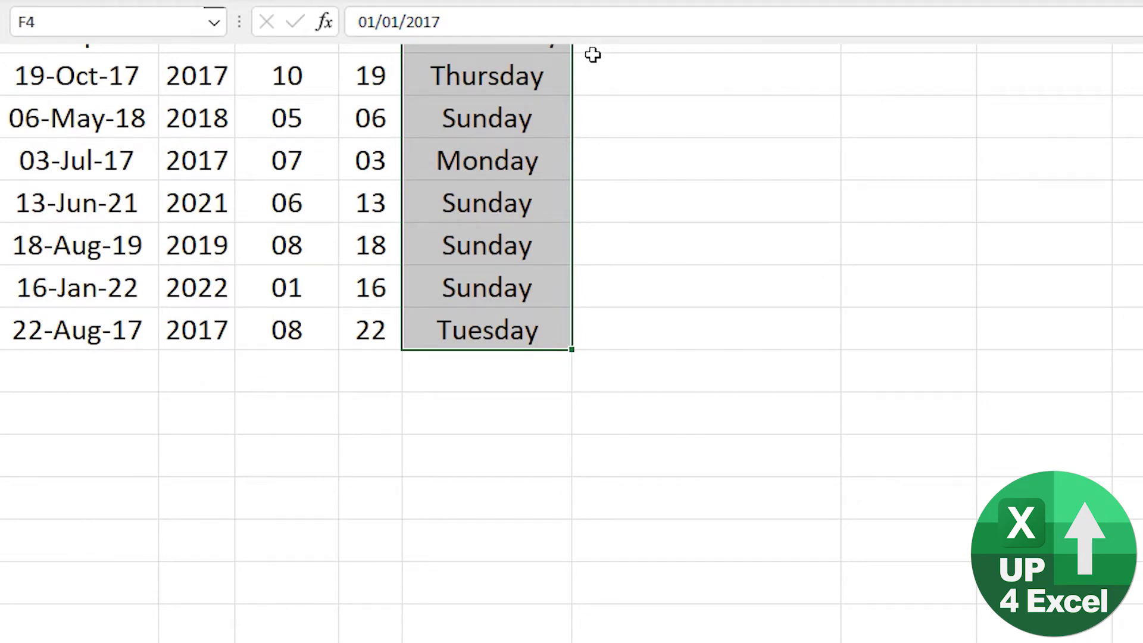
- Set the custom number format of the Other column dates in F4:F13 to dddd - dd - mmmm - yyyy
key(ctrl+1)
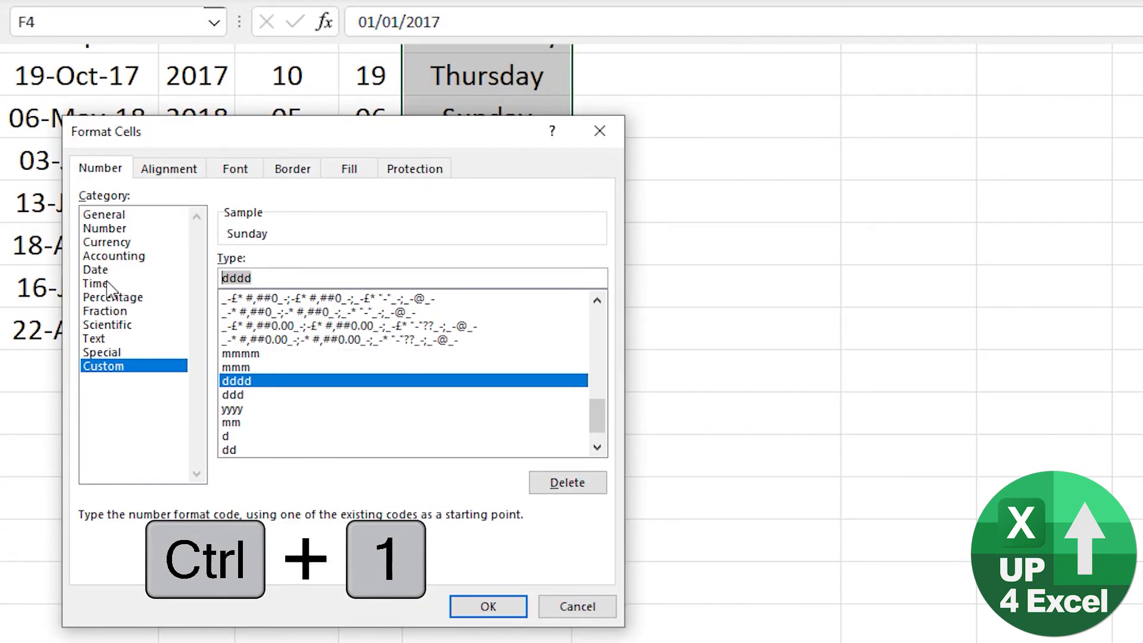
text(m)
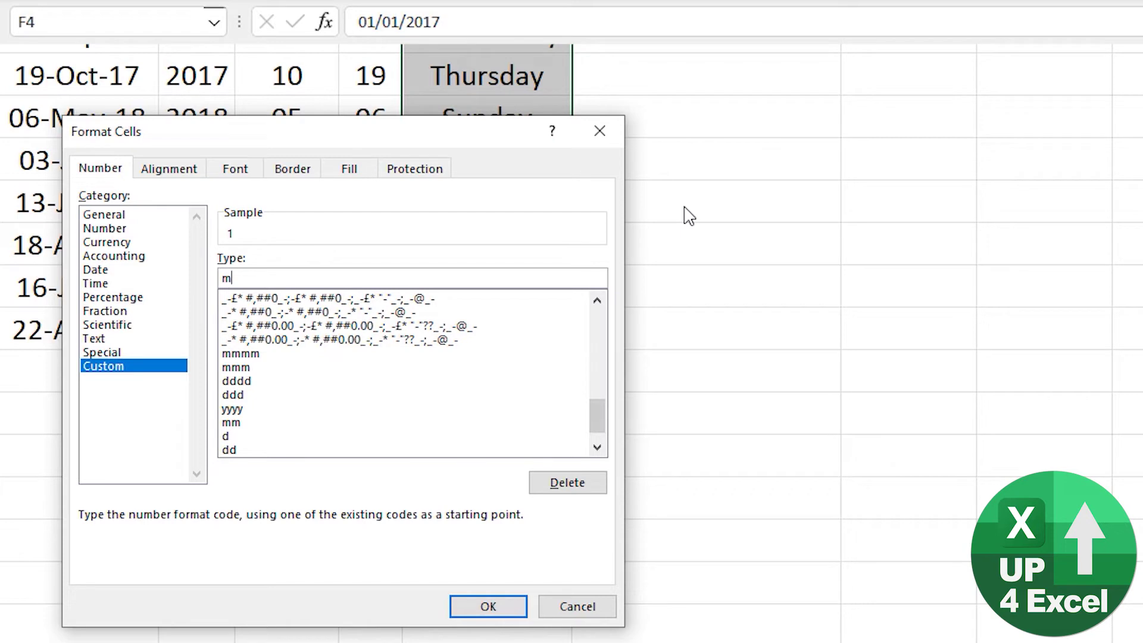
text(mmm)
key(ctrl+Left)
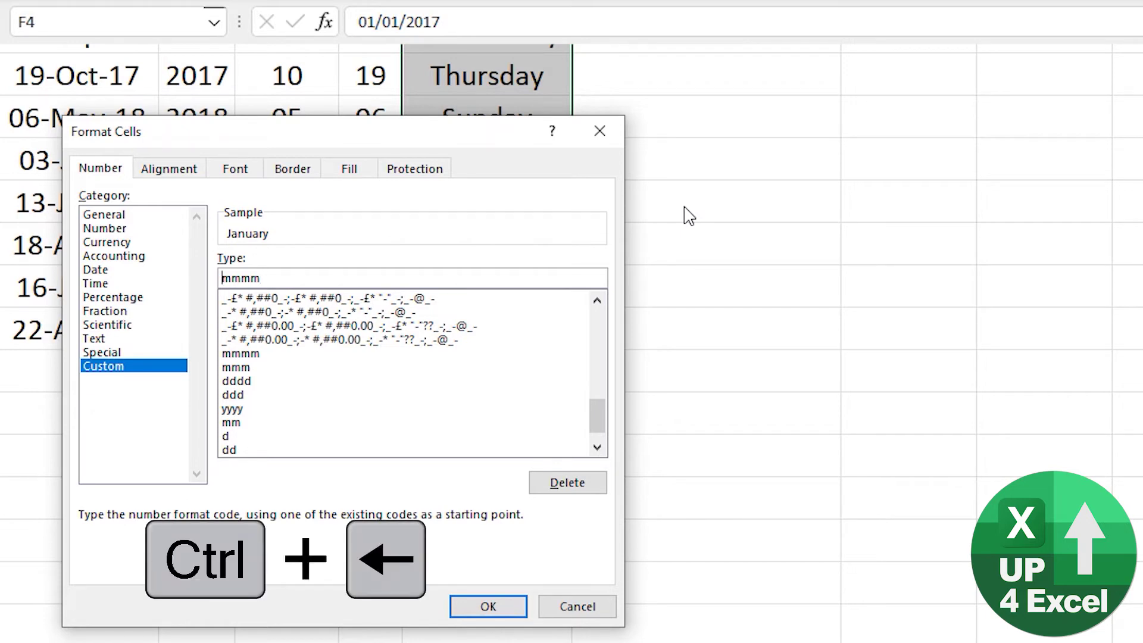
text(ddd)
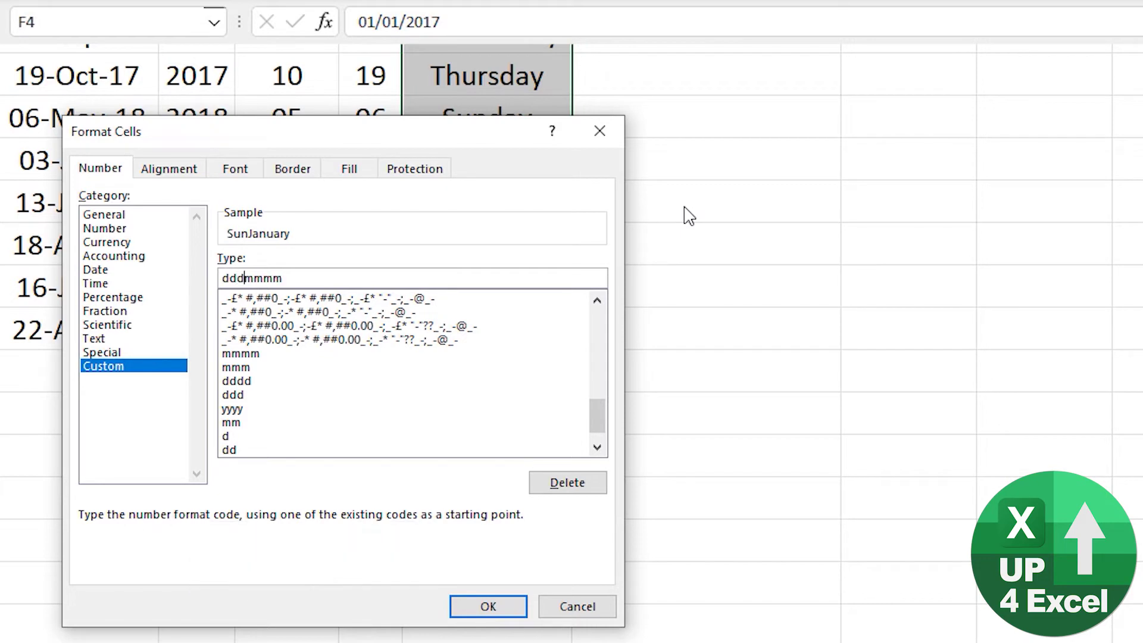
text(d )
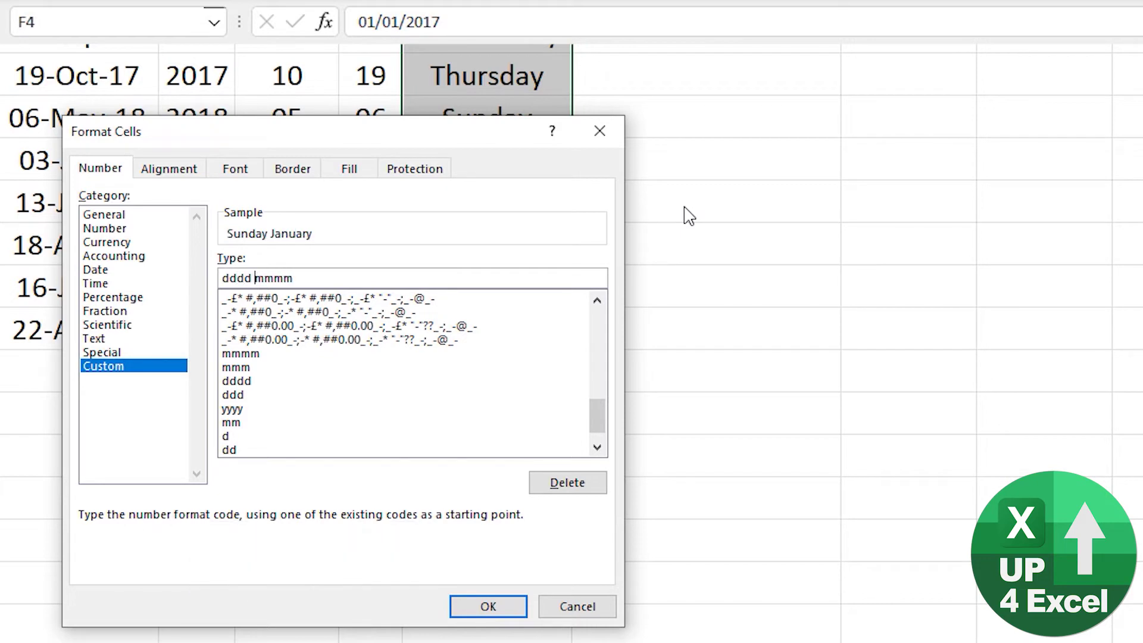
text(-)
key(ctrl+Right)
key(ctrl+Left)
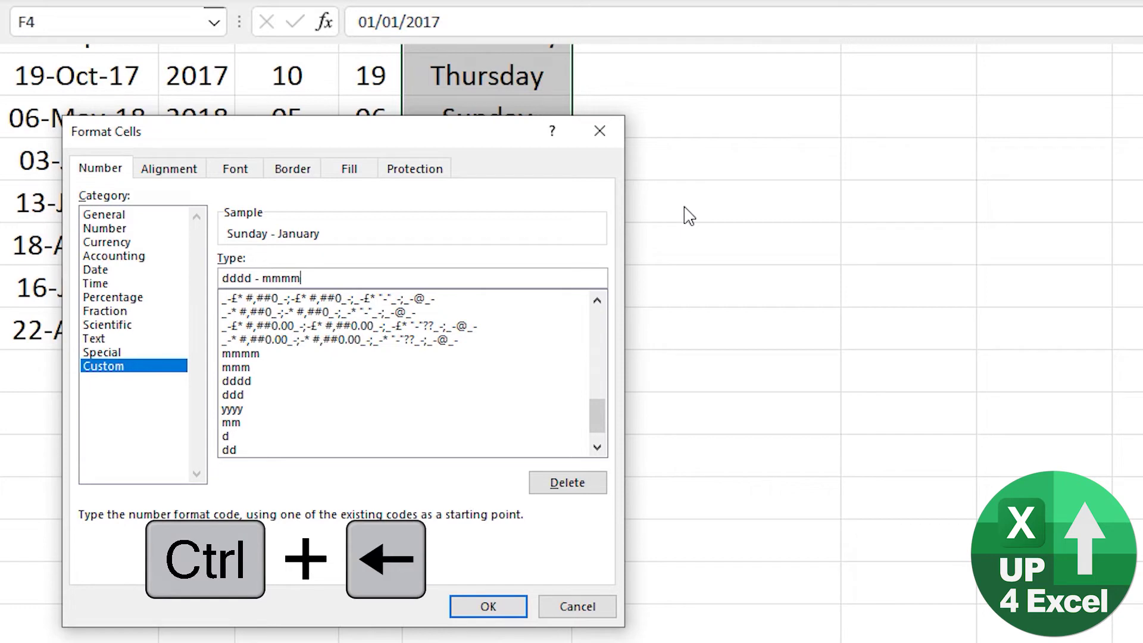
text(dd -)
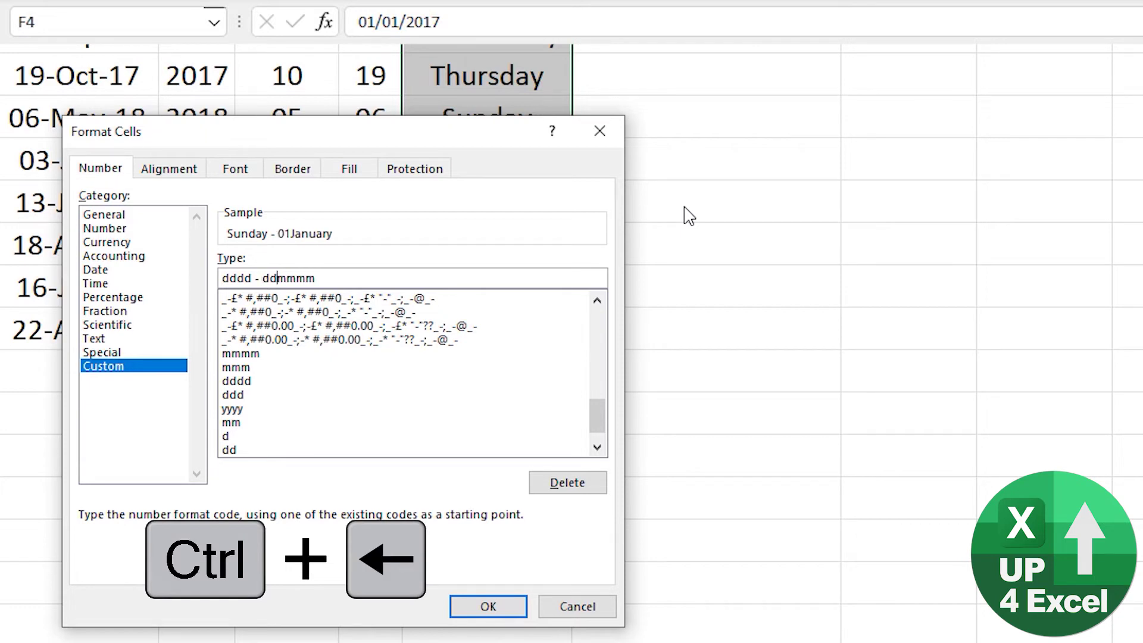
key(ctrl+Right)
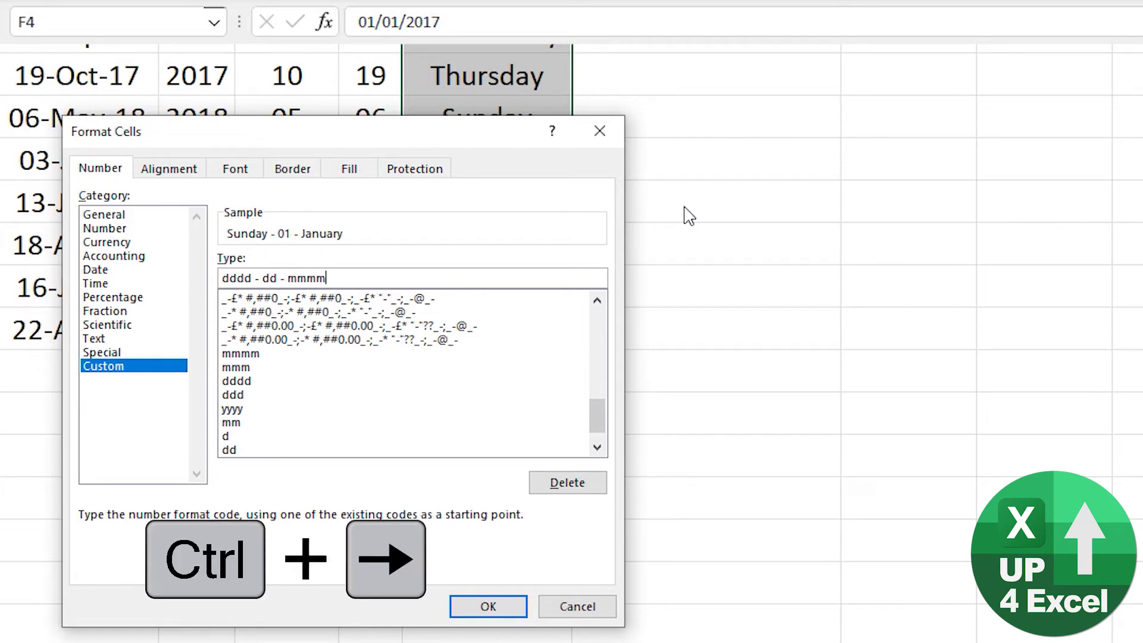
text(- yyyy)
key(Return)
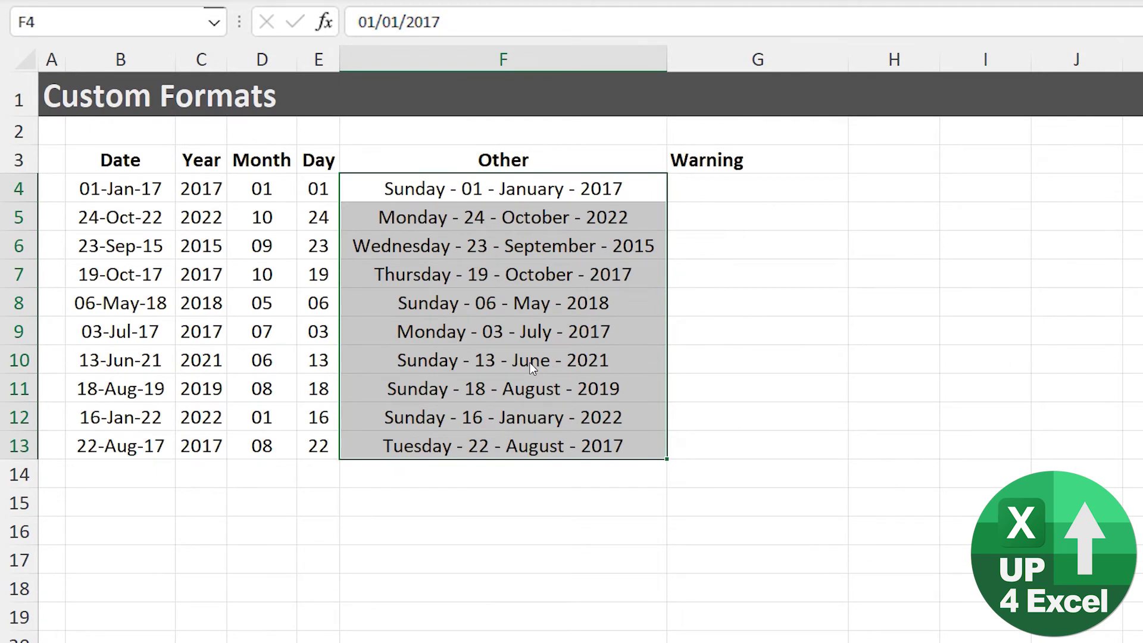
- Hide the Other column F and select cell G4 under the Warning heading
key(Left)
key(Left)
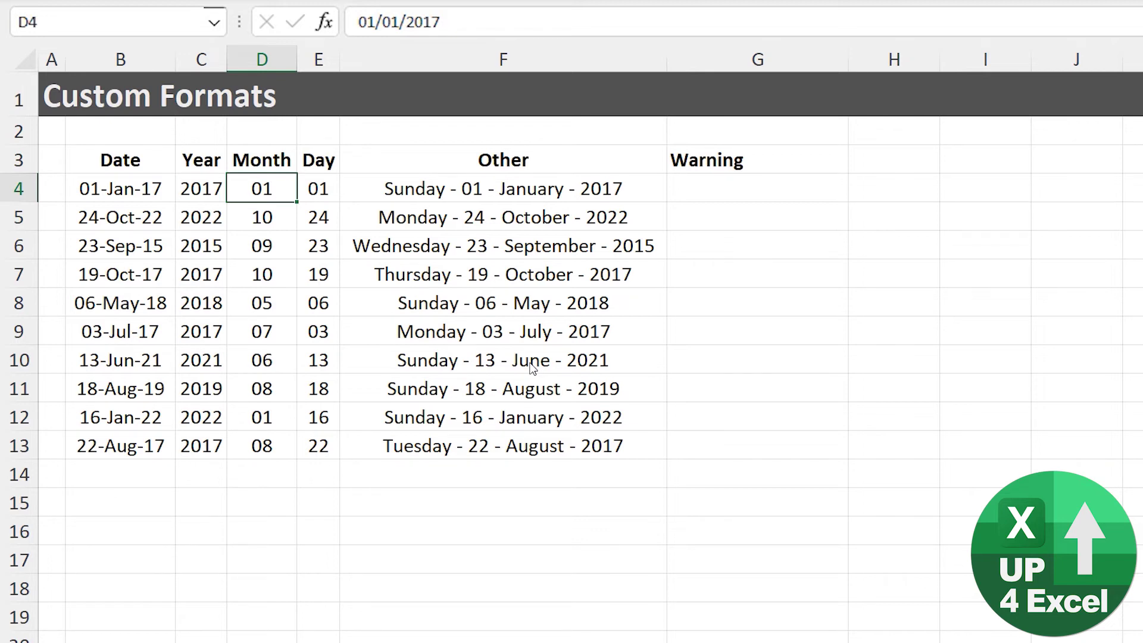
click(502, 160)
key(ctrl+0)
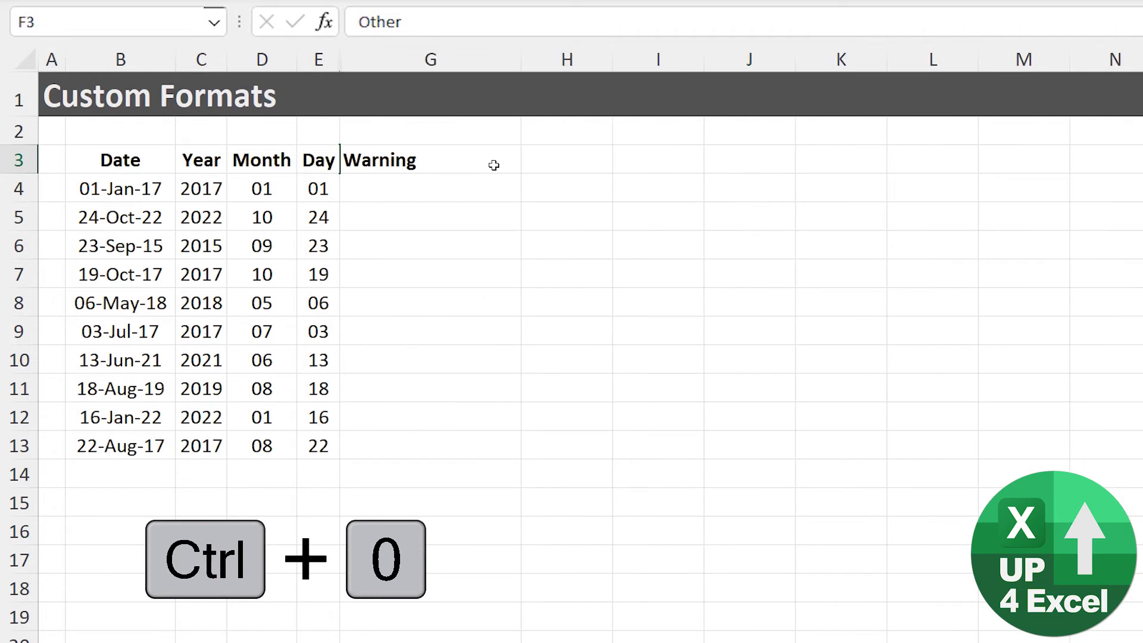
click(494, 165)
key(Down)
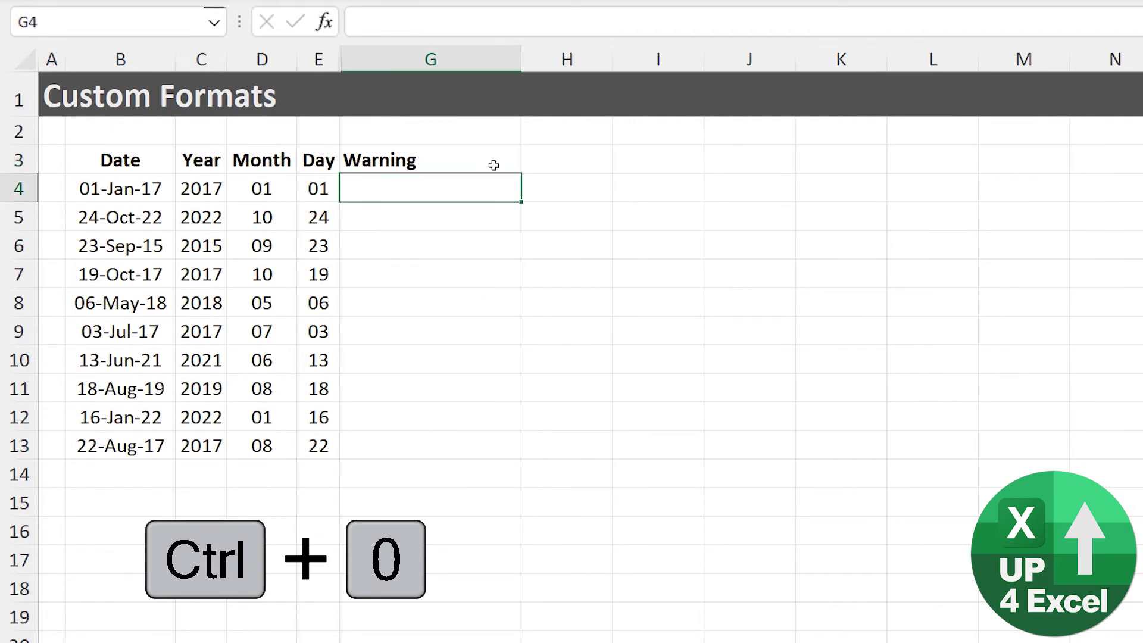
- Examine the underlying values of the formatted Month and Day cells, such as D4 and E5
key(Left)
key(Left)
key(Left)
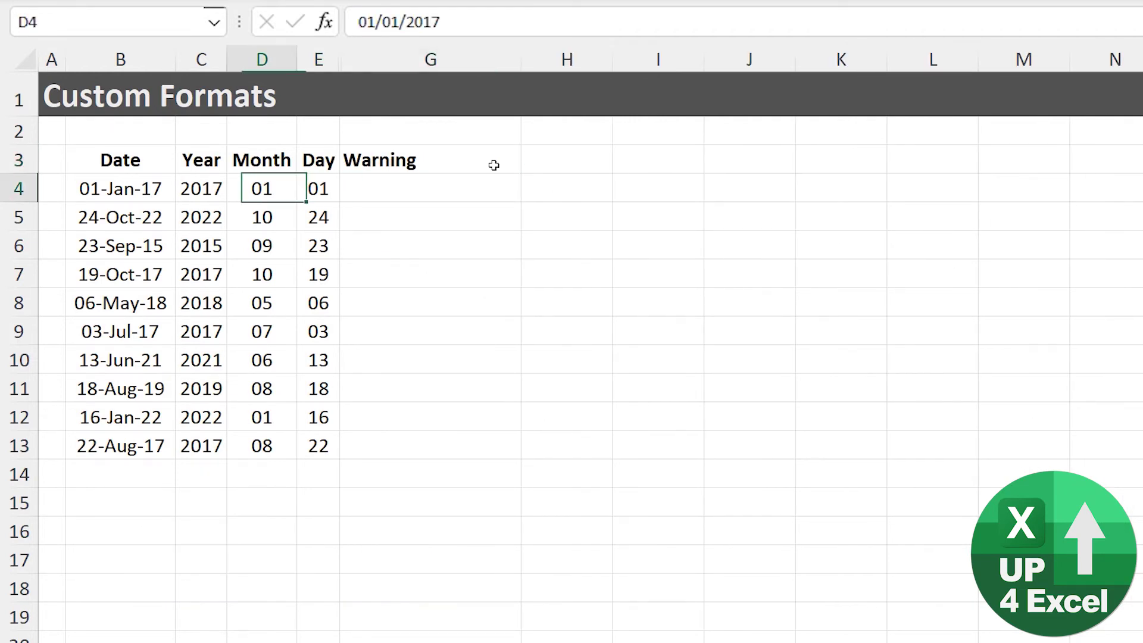
key(Right)
key(Right)
key(Right)
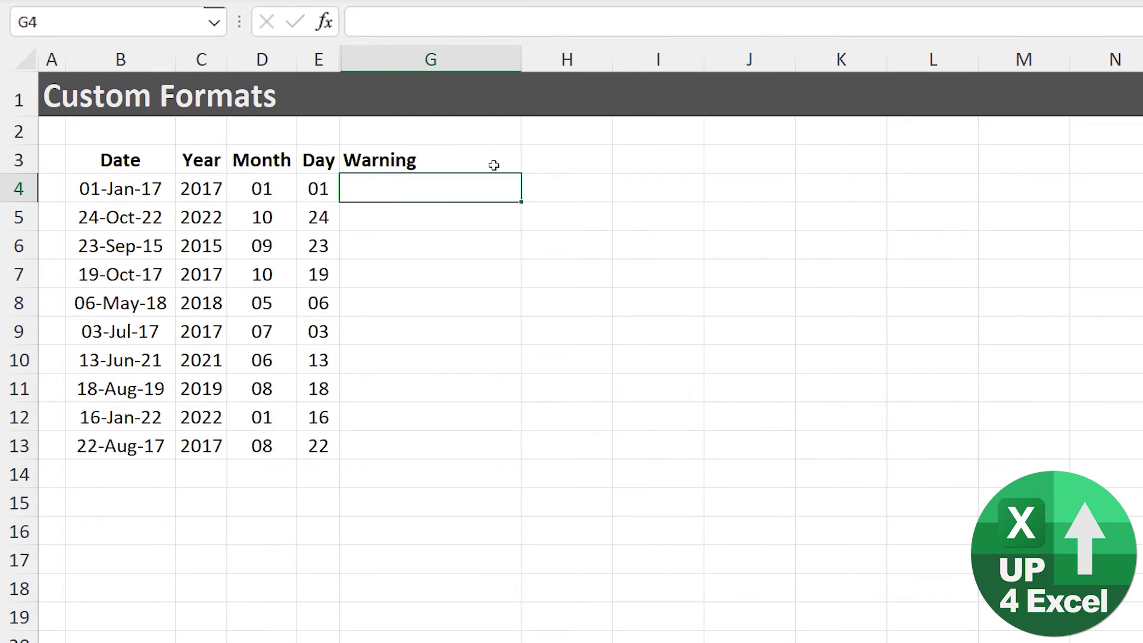
key(Left)
key(Down)
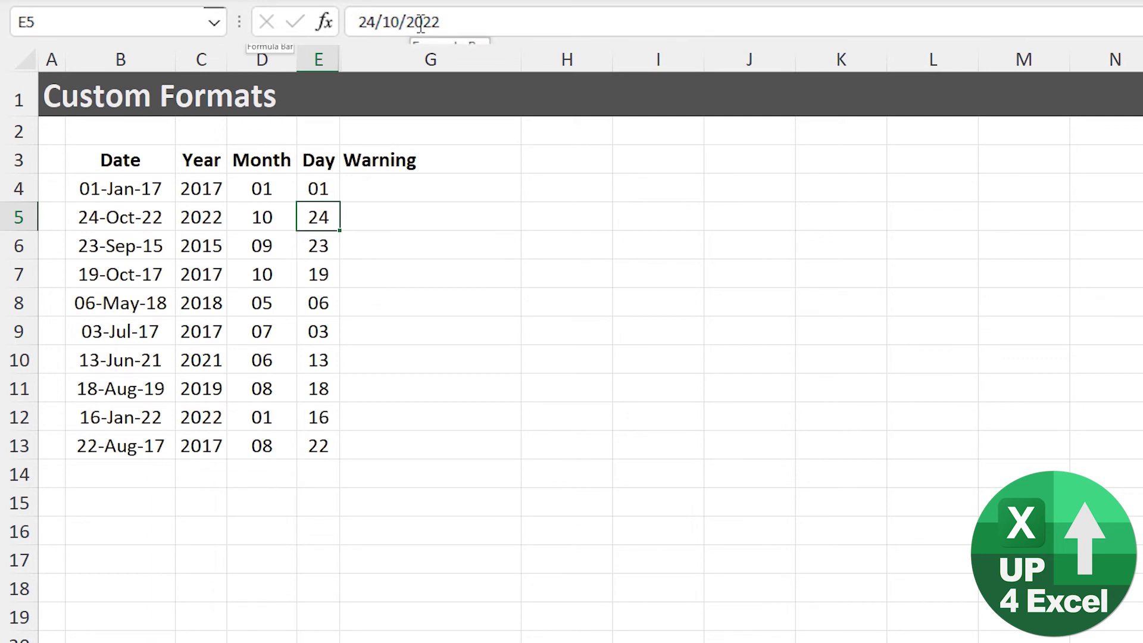
- Enter the formula =E5+E4 in cell G5 of the Warning column to add the first two Day cells
key(Right)
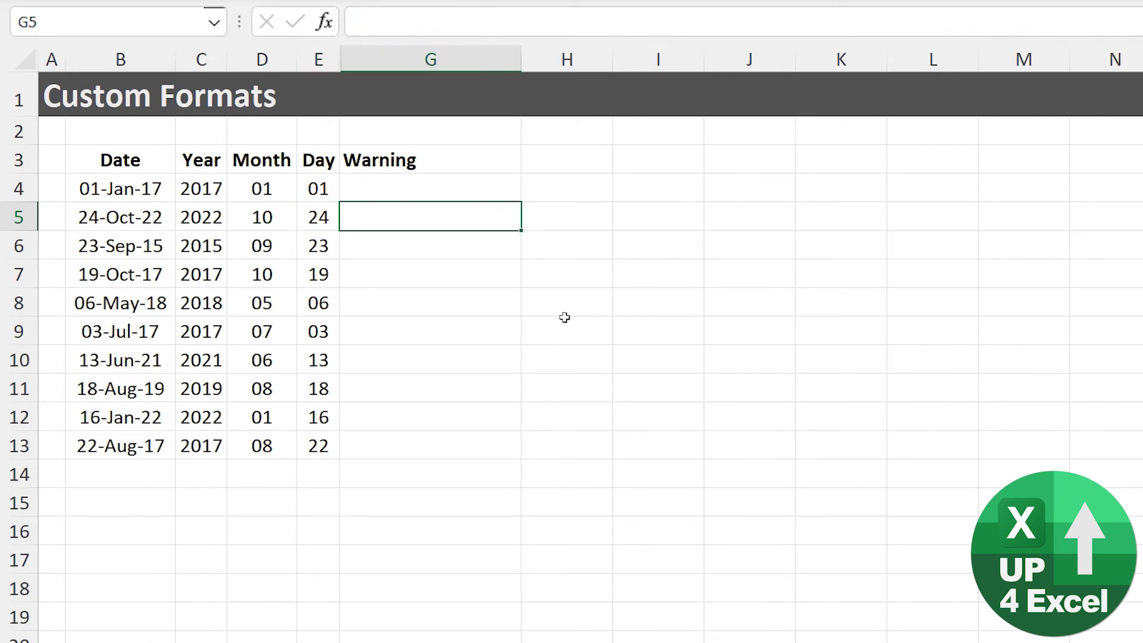
key(Down)
key(Down)
key(Down)
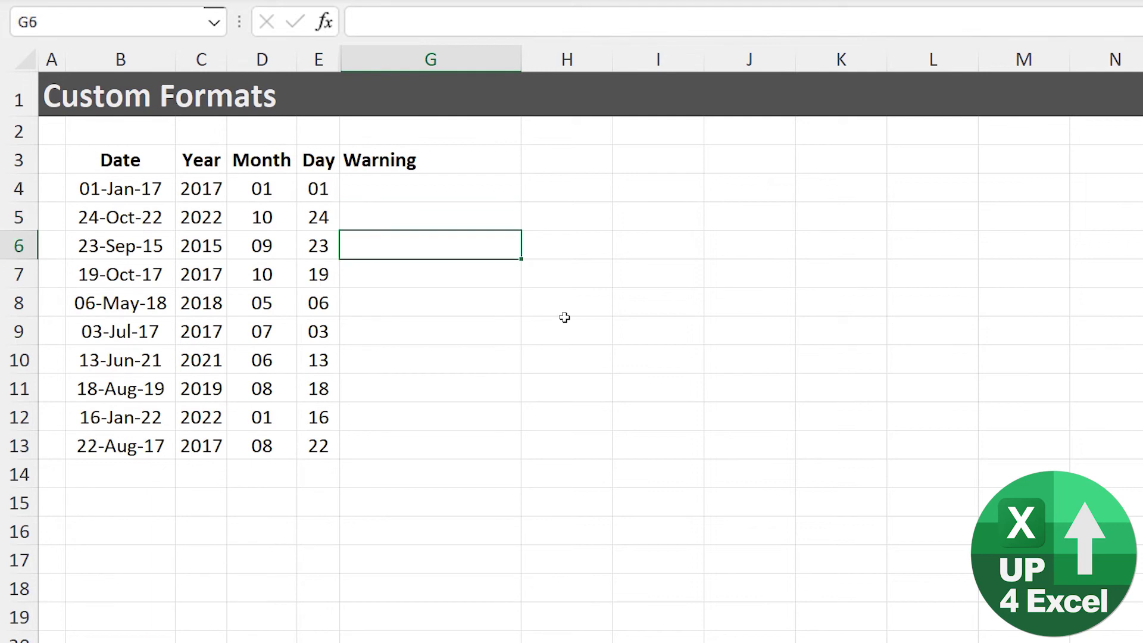
key(Up)
key(Up)
key(Up)
text(=)
key(Left)
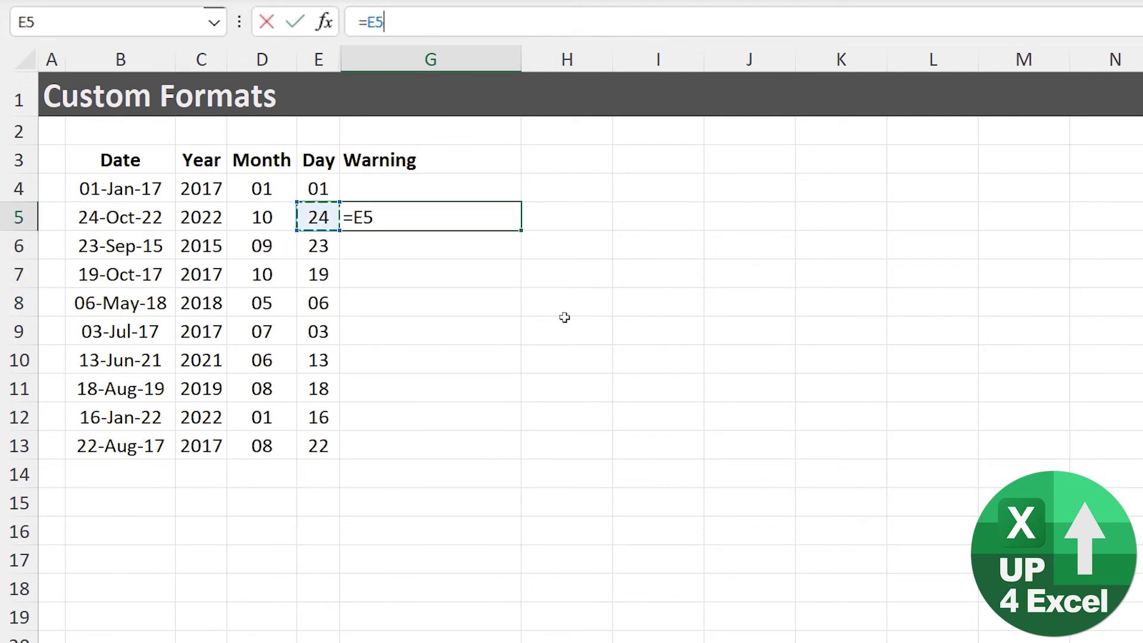
text(+)
key(Up)
key(Left)
key(Left)
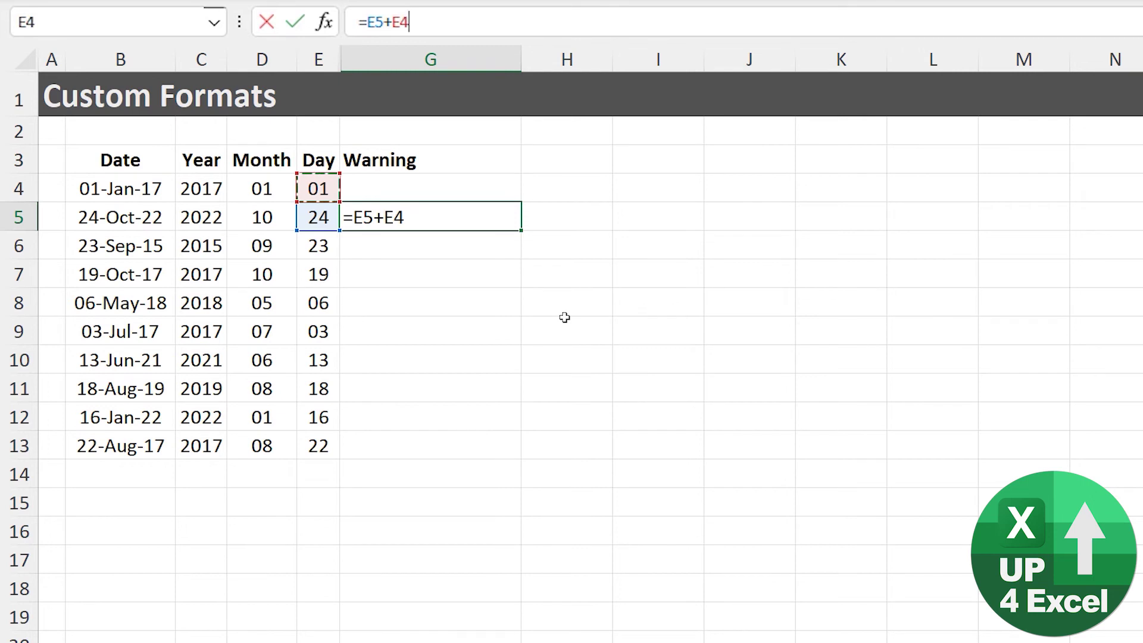
key(Return)
key(Up)
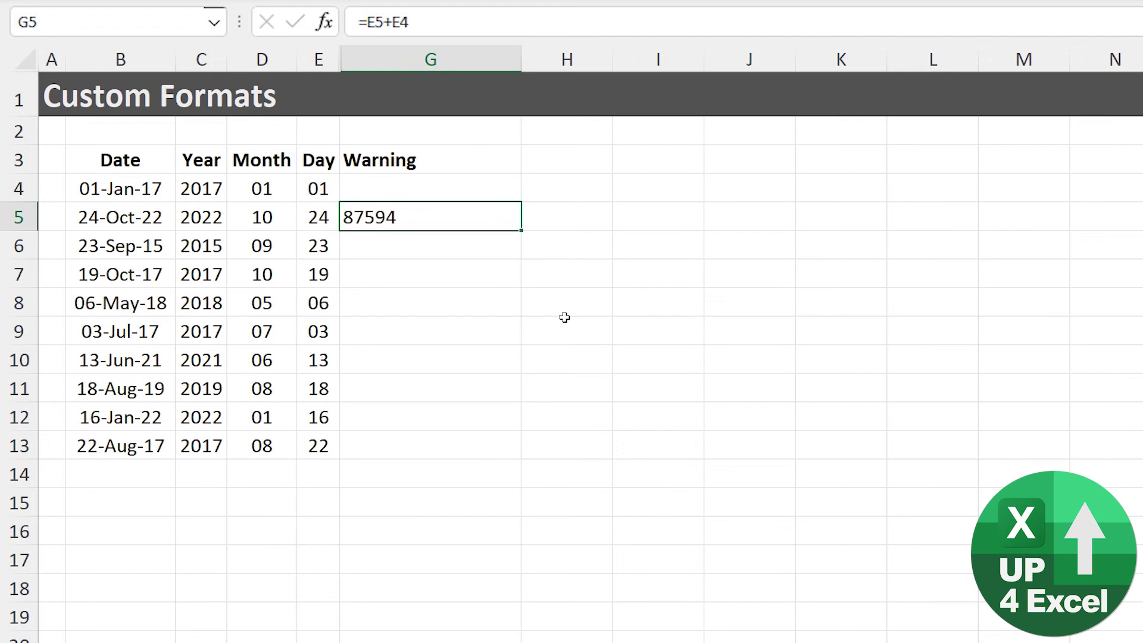
- Format Day cells E5 and E4 as numbers with a thousands separator and two decimals, and select G5
key(Left)
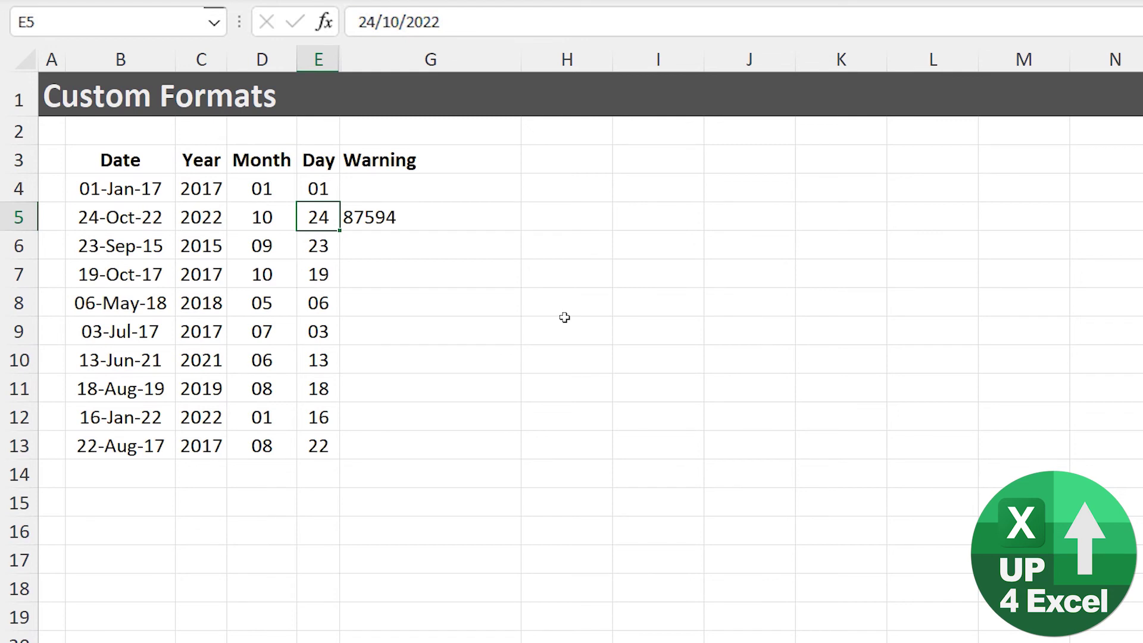
key(ctrl+shift+1)
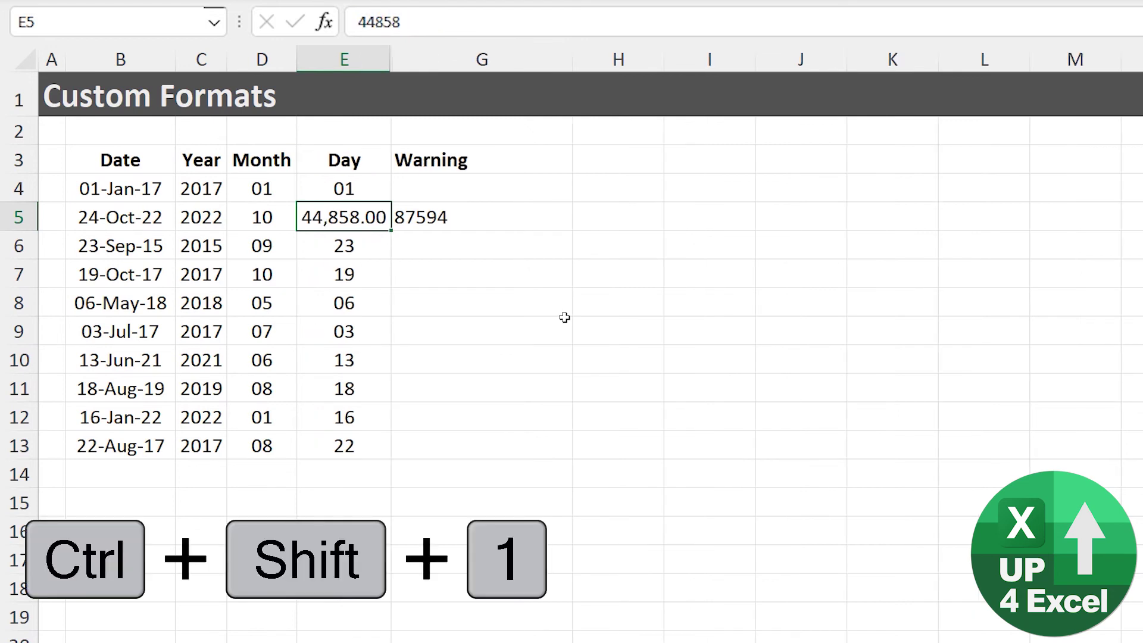
key(Up)
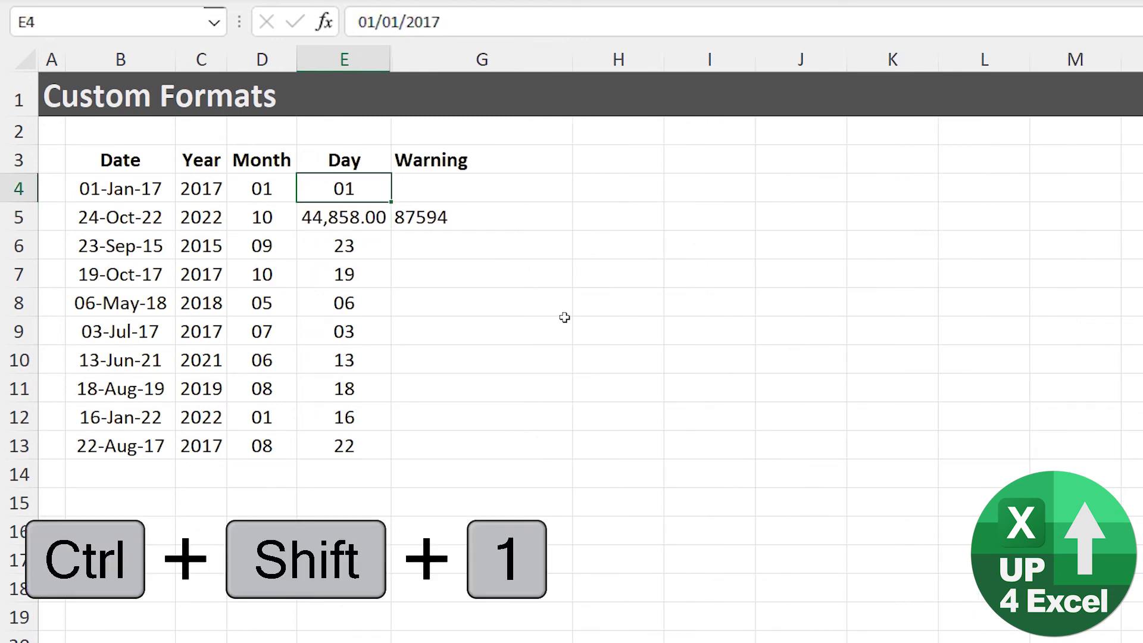
key(ctrl+shift+1)
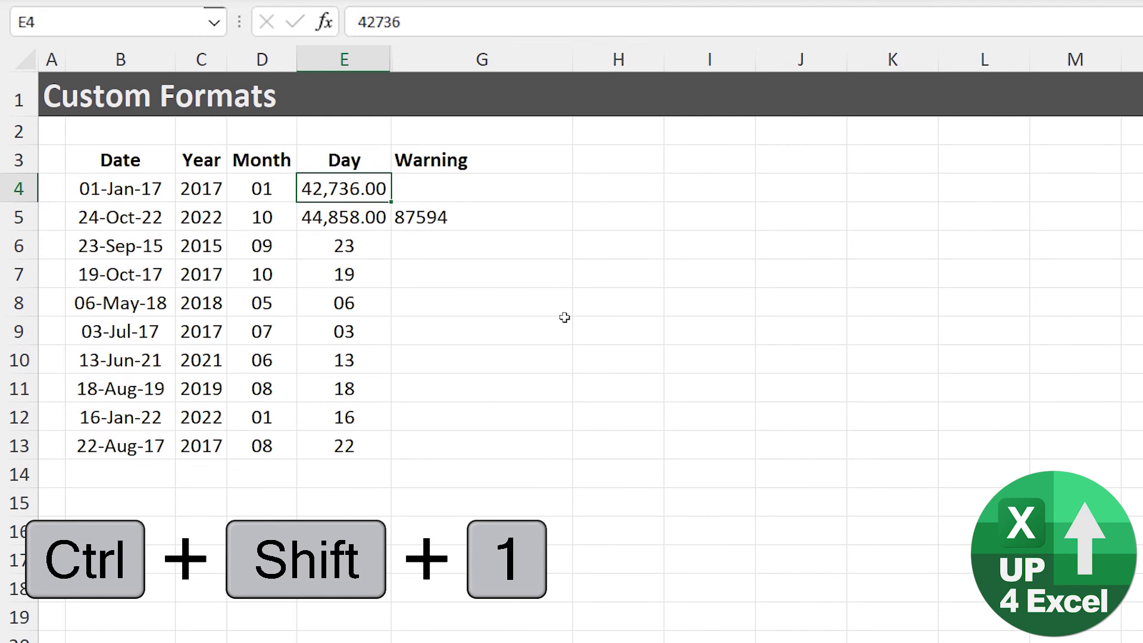
key(Down)
key(Right)
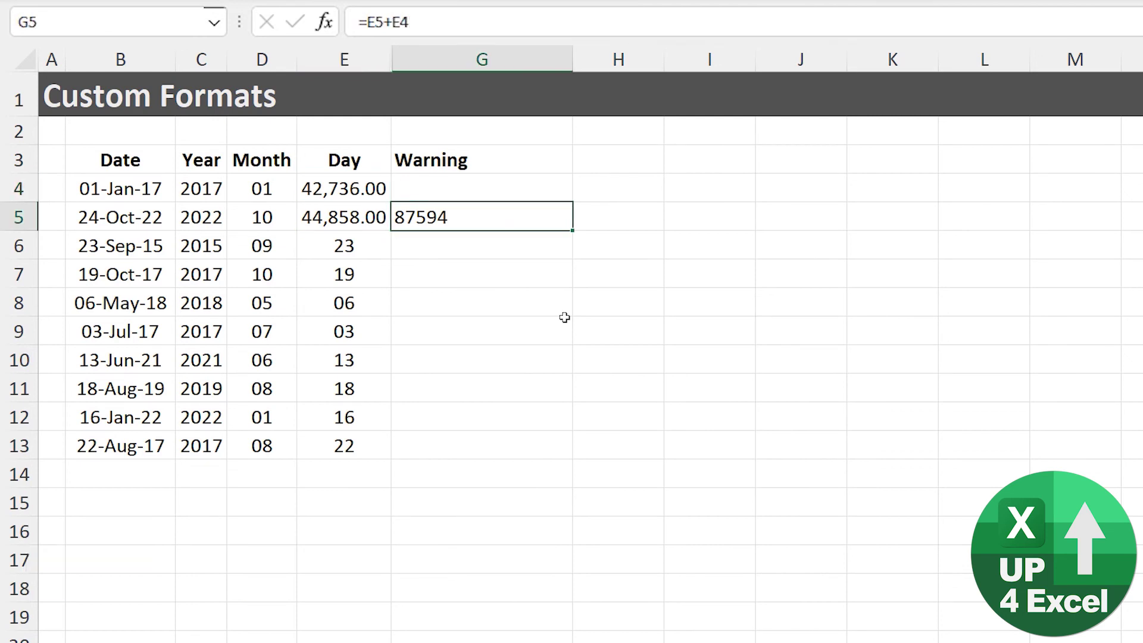